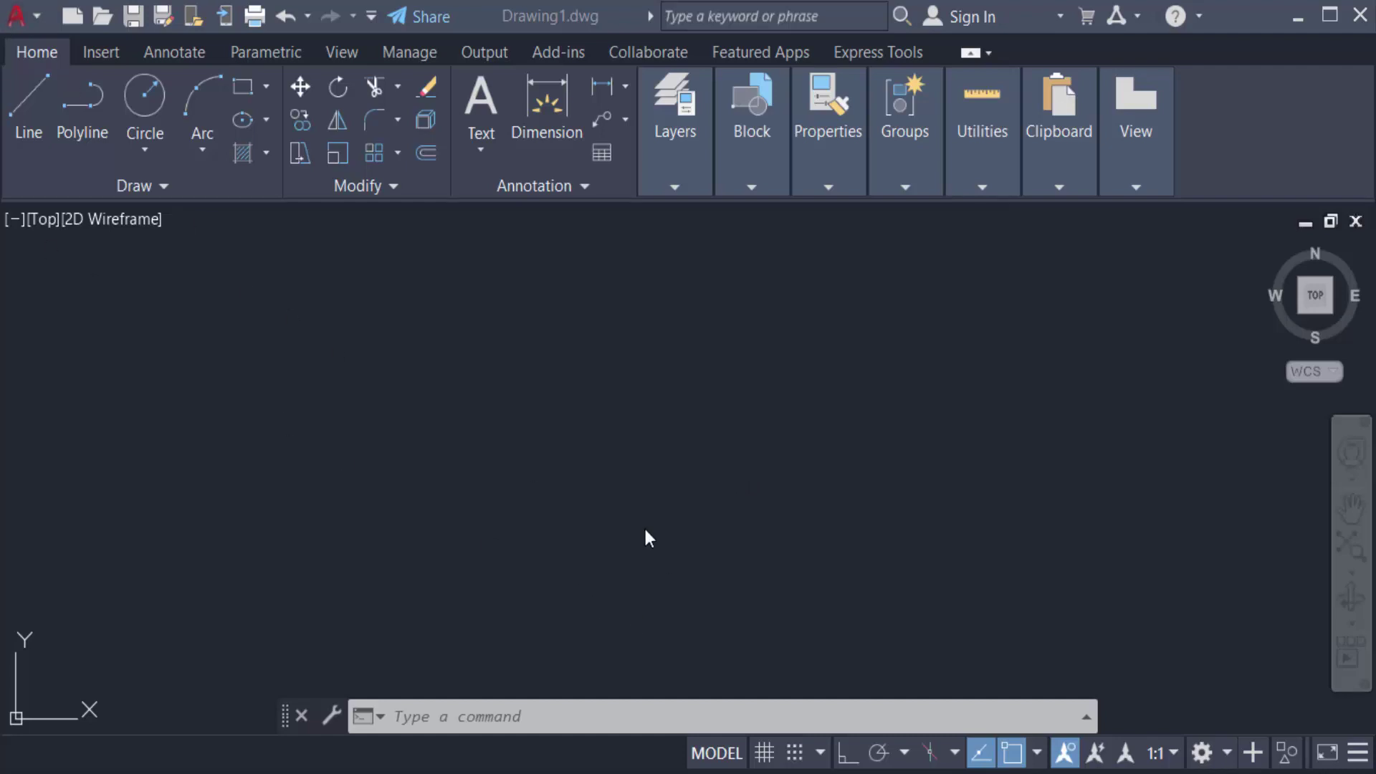
pyautogui.write('l')
# Step: Draw a horizontal line across the upper-left area of the drawing
pyautogui.press('Return')
pyautogui.click(337, 390)
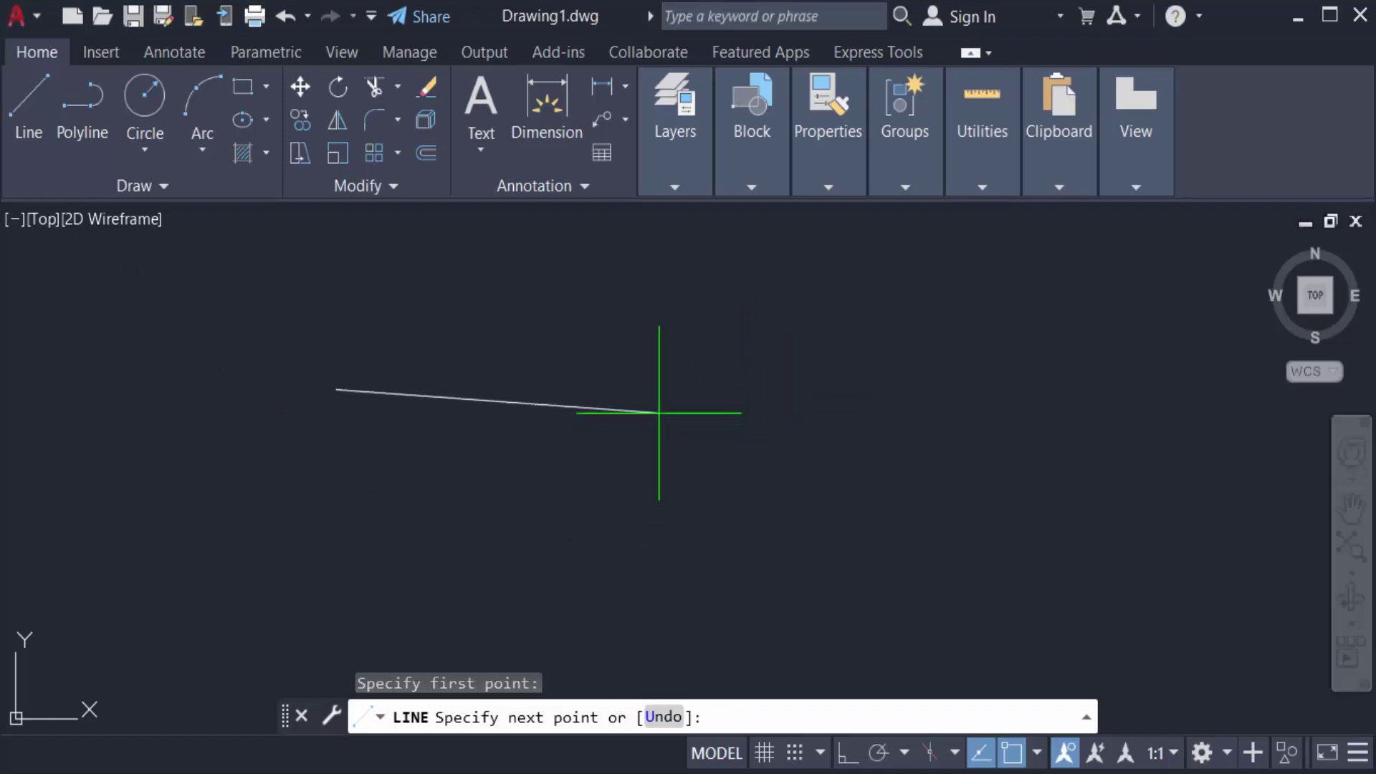
pyautogui.click(730, 386)
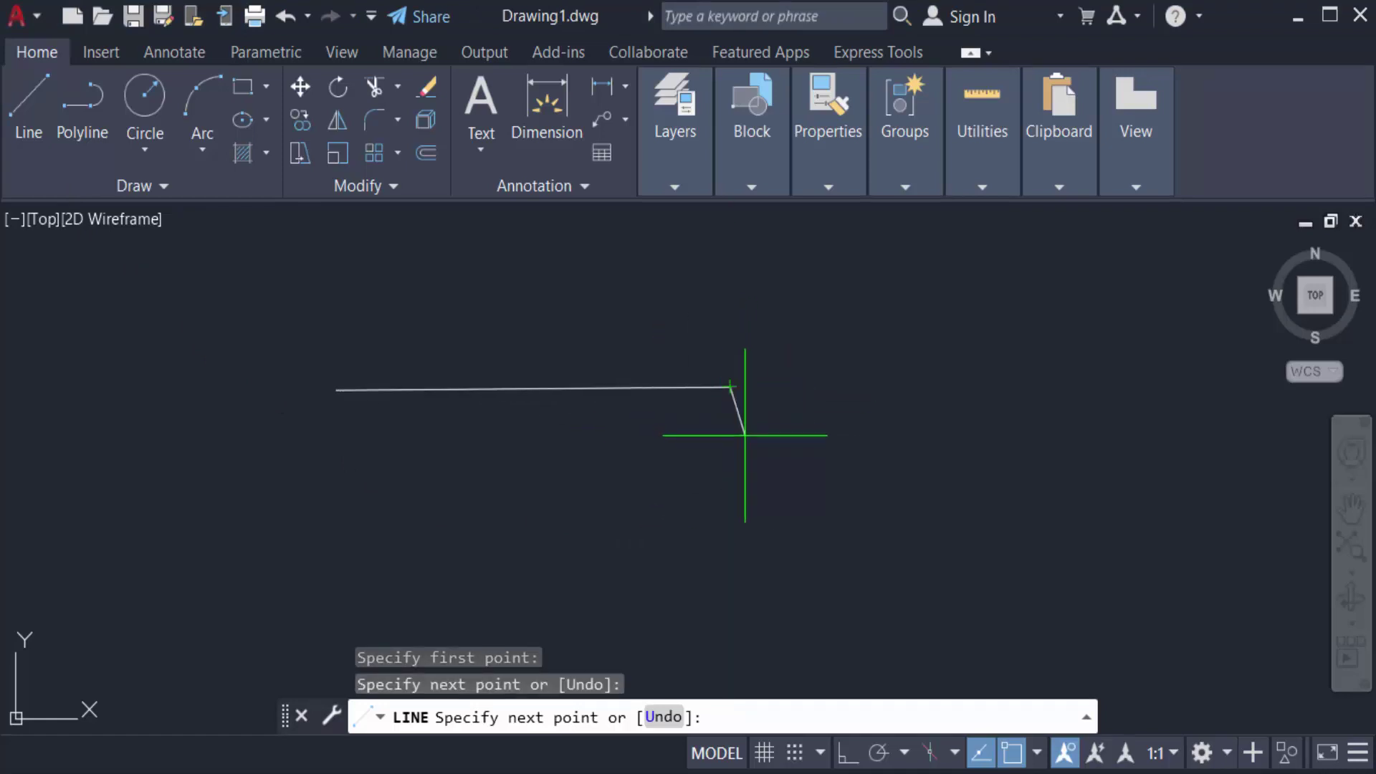
pyautogui.press('Return')
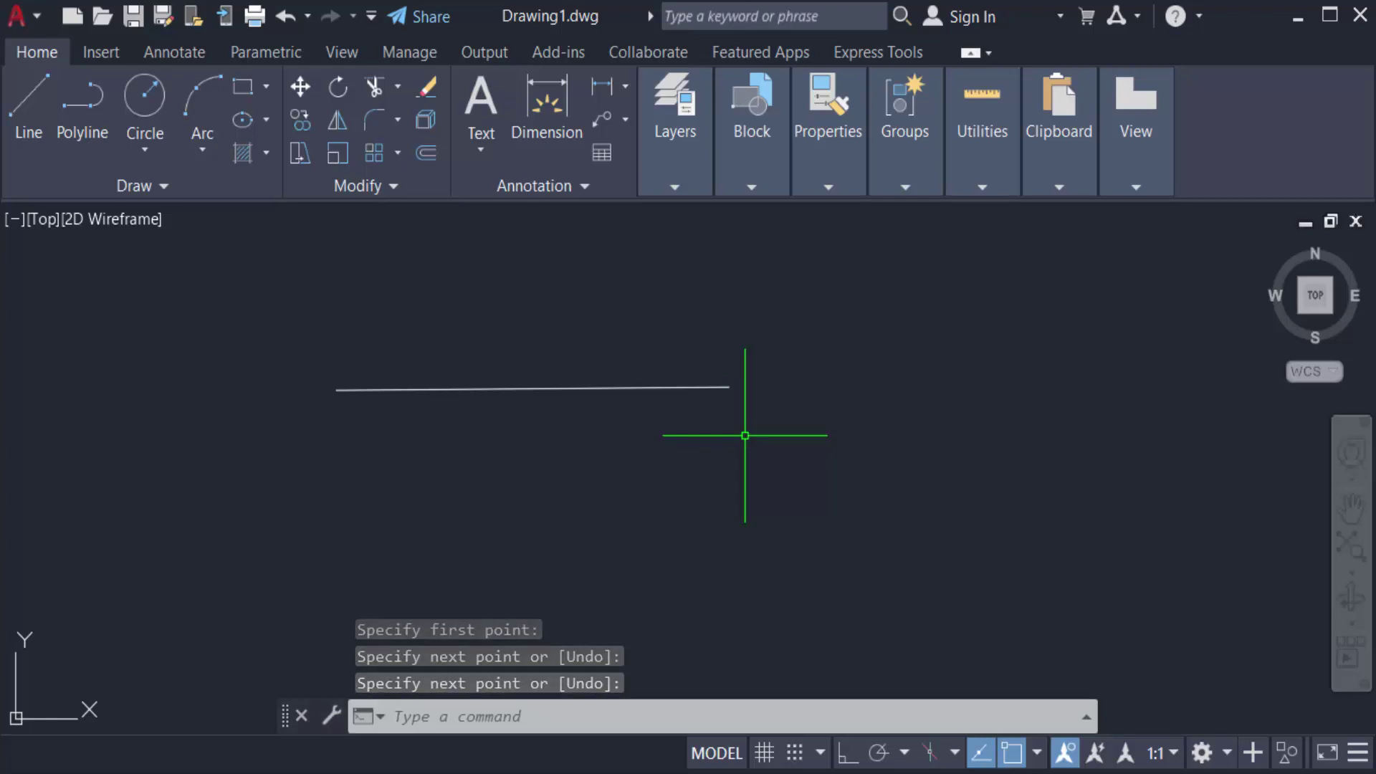
pyautogui.write('o')
# Step: Offset the horizontal line at distance 1 to make three parallel lines
pyautogui.press('Return')
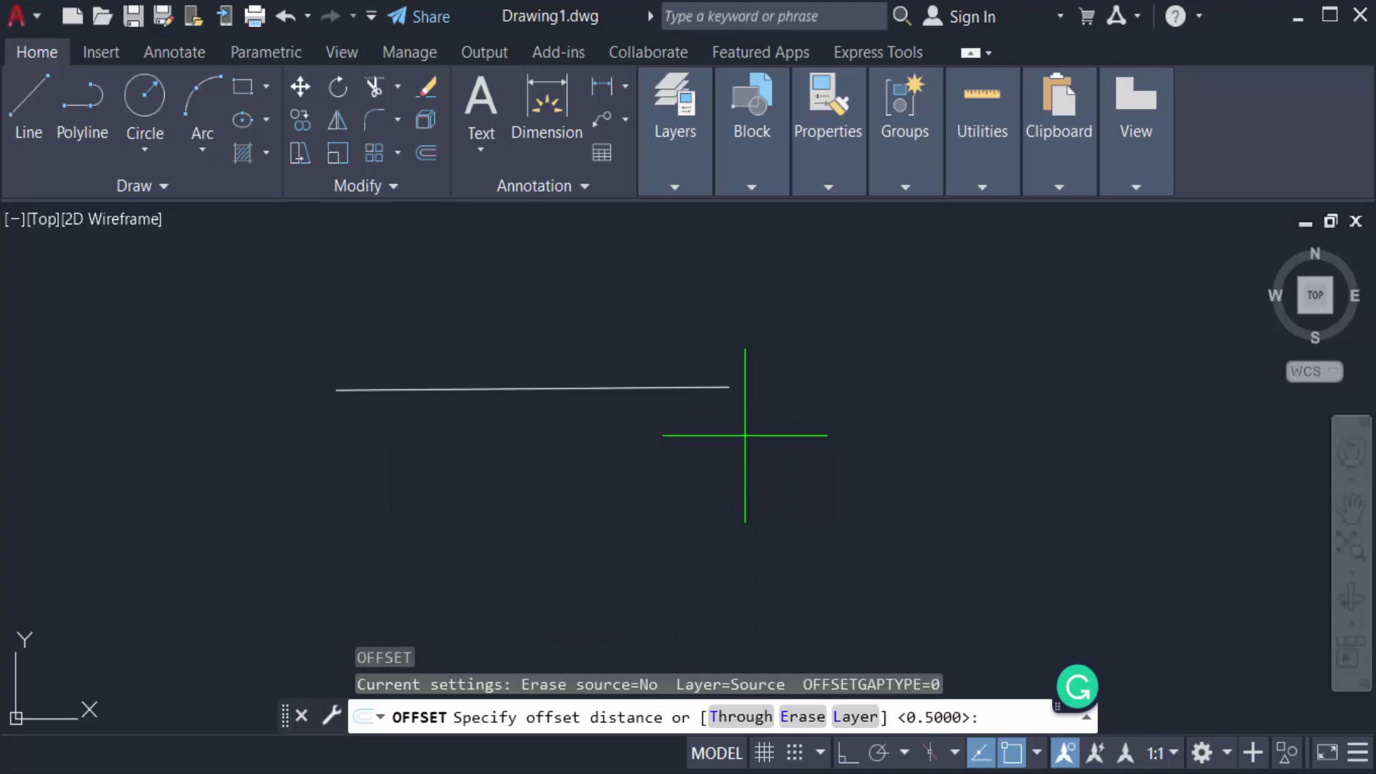
pyautogui.write('1')
pyautogui.press('Return')
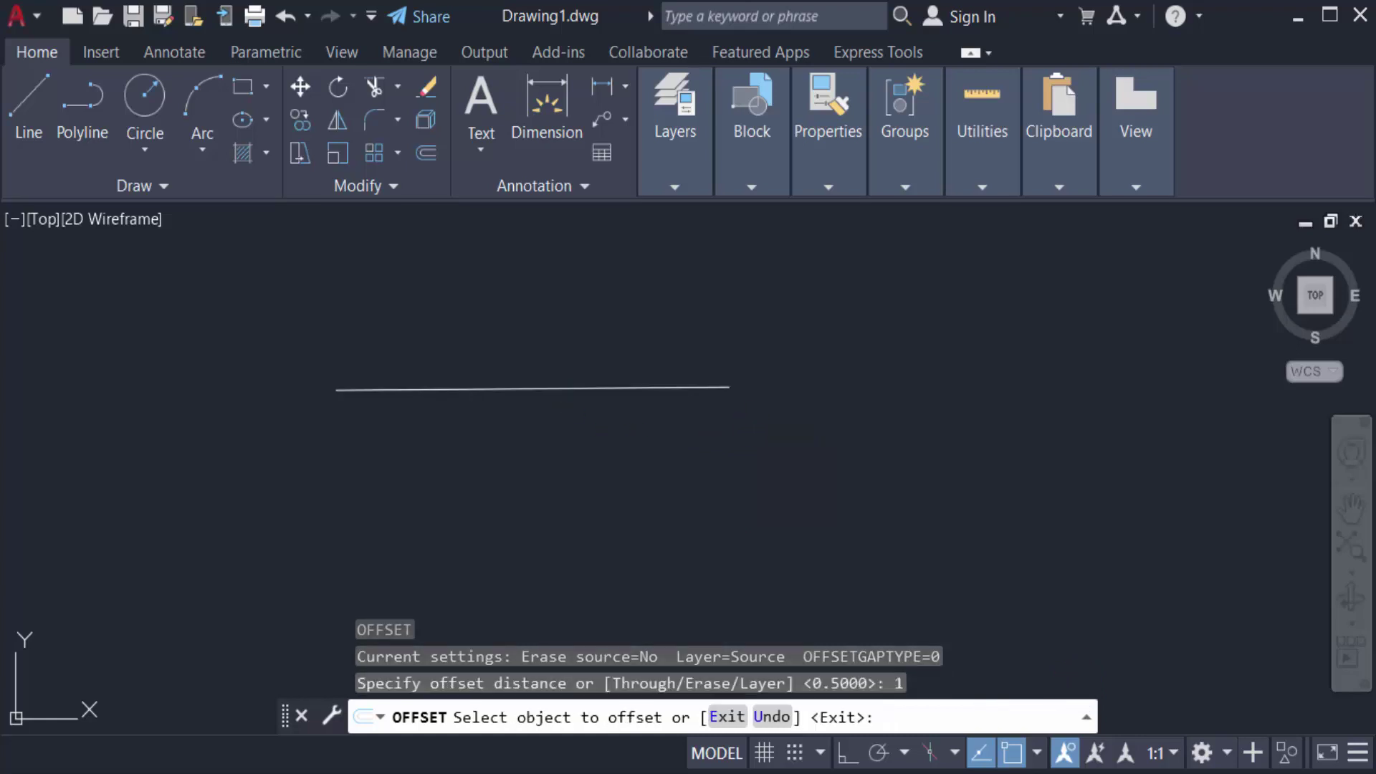
pyautogui.click(585, 388)
pyautogui.click(572, 332)
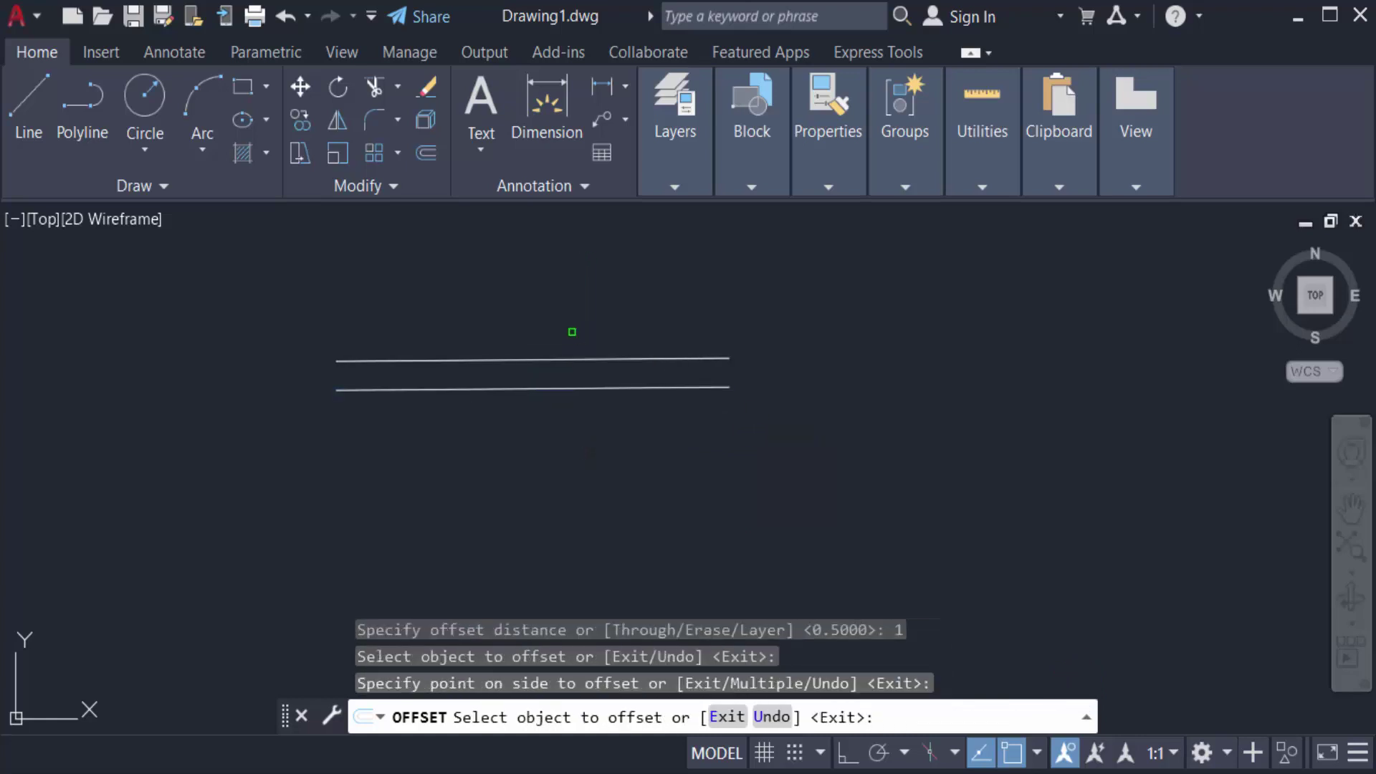
pyautogui.click(494, 391)
pyautogui.click(490, 495)
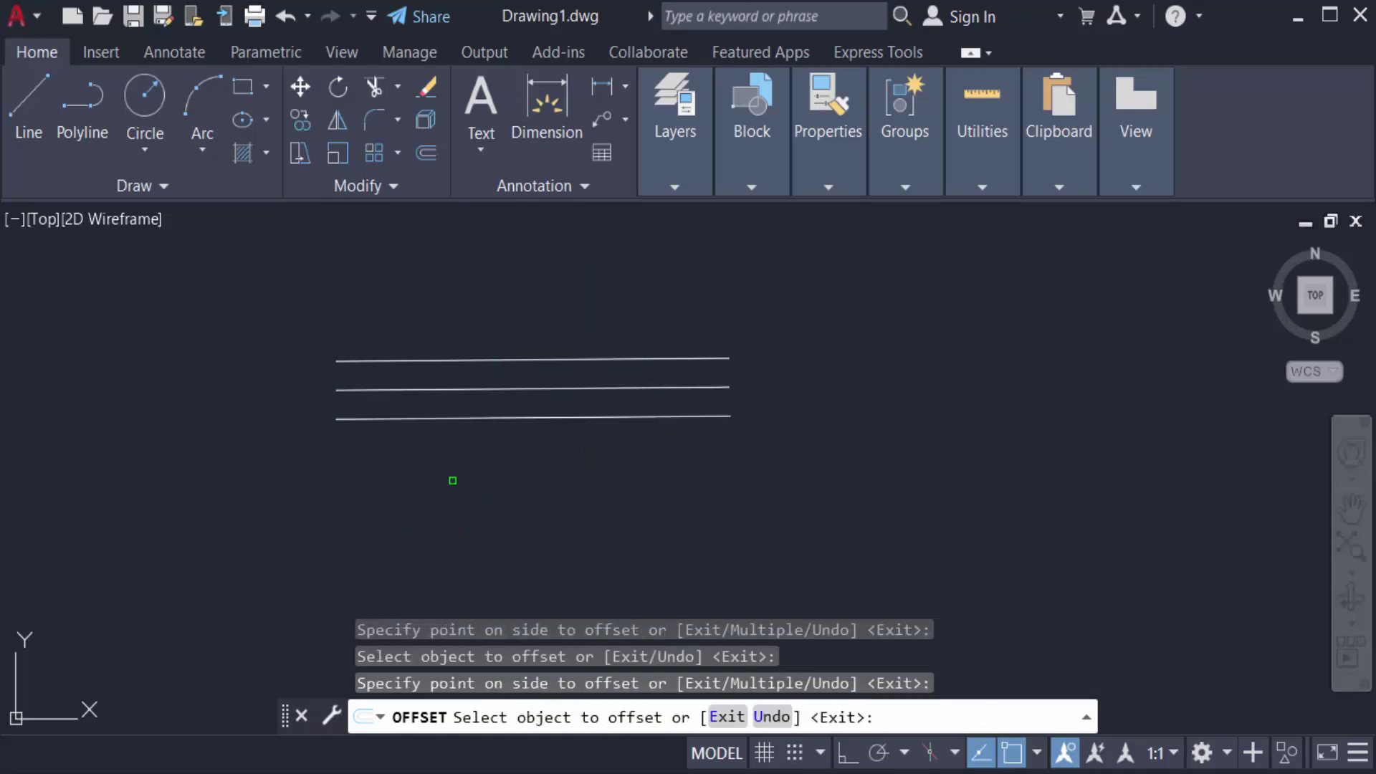
pyautogui.click(507, 419)
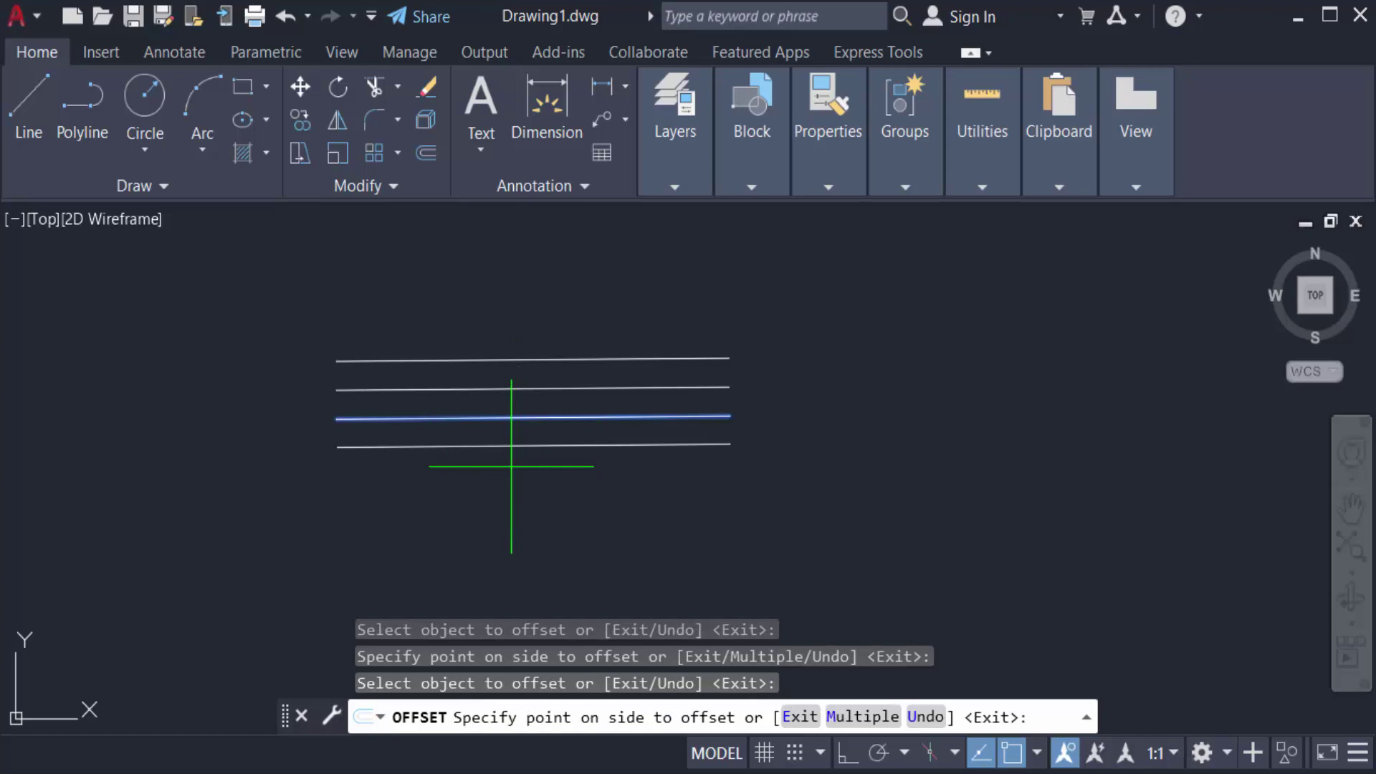
pyautogui.press('Escape')
pyautogui.press('Escape')
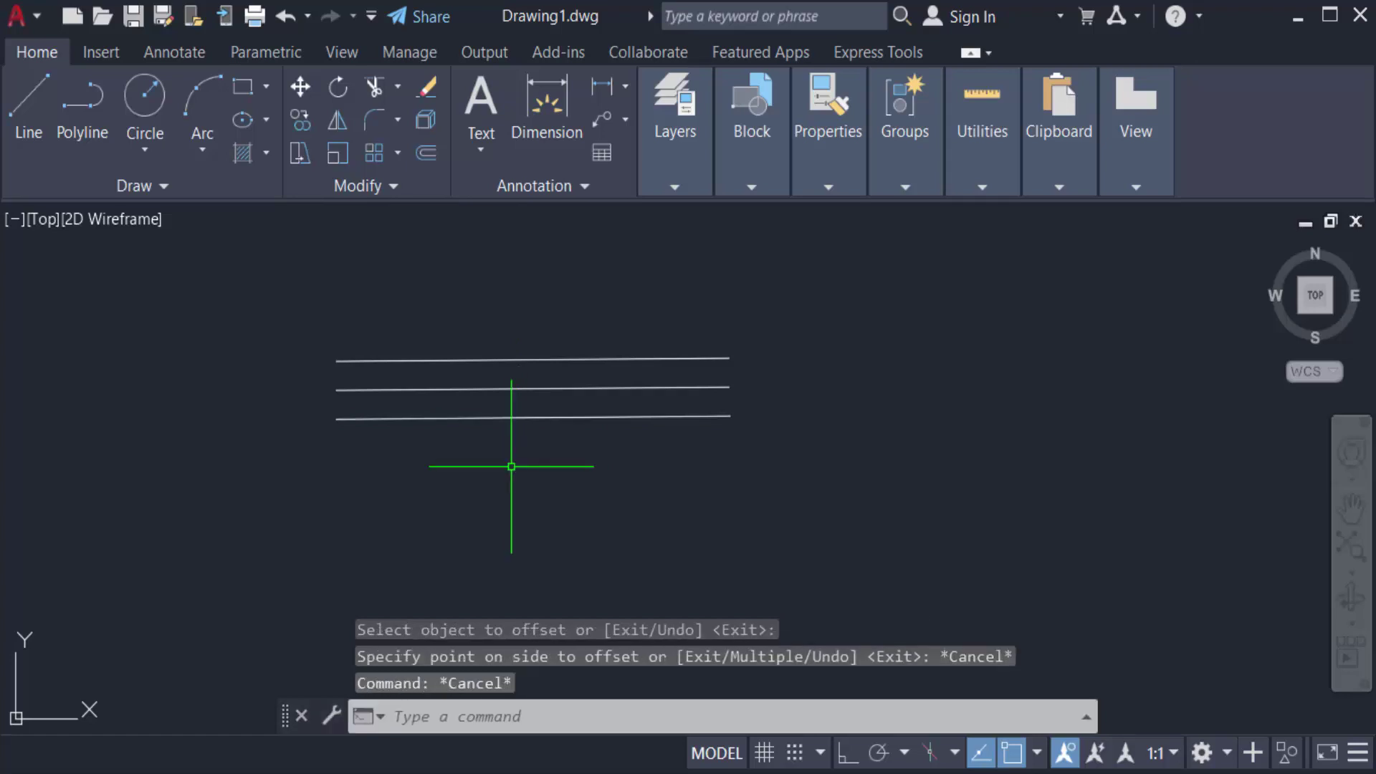
pyautogui.write('c')
# Step: Draw a circle to the right of the parallel lines
pyautogui.press('Return')
pyautogui.click(945, 452)
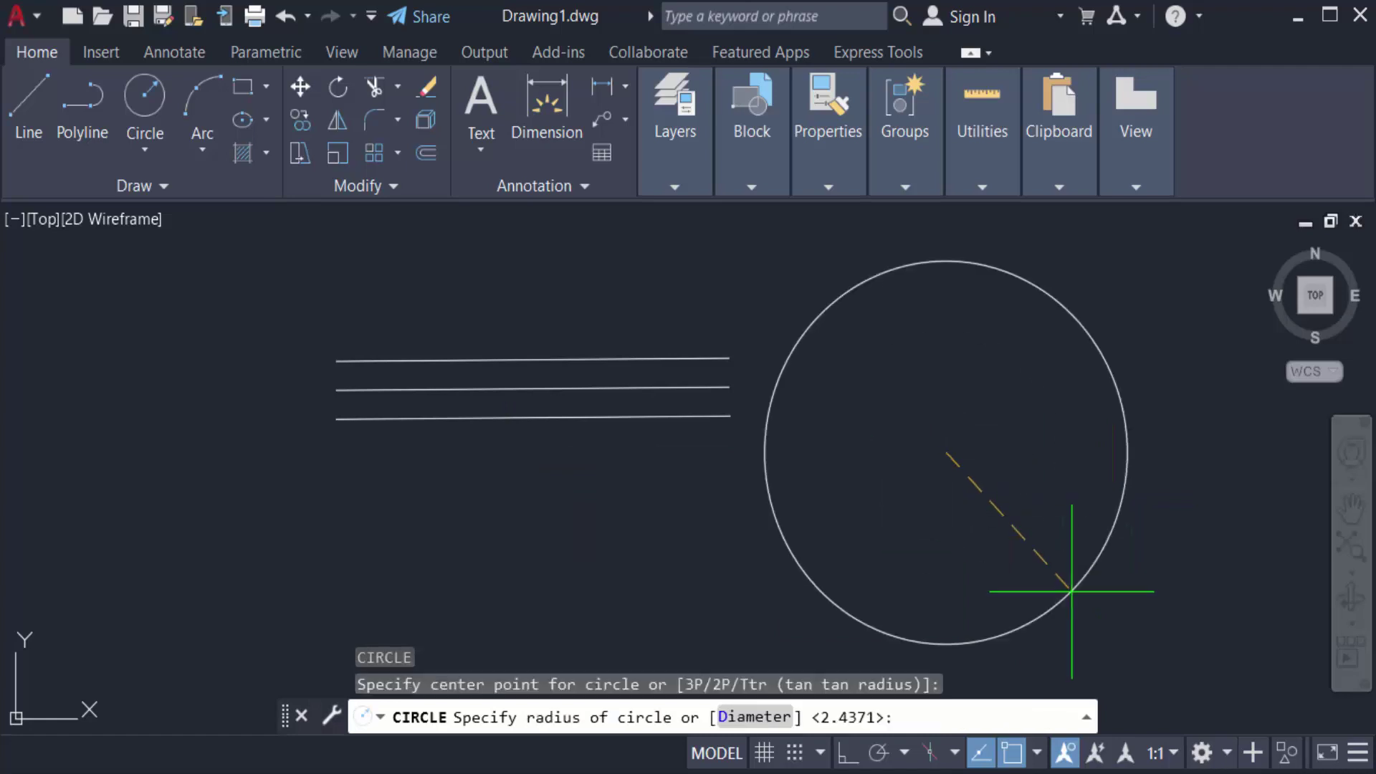
pyautogui.click(993, 516)
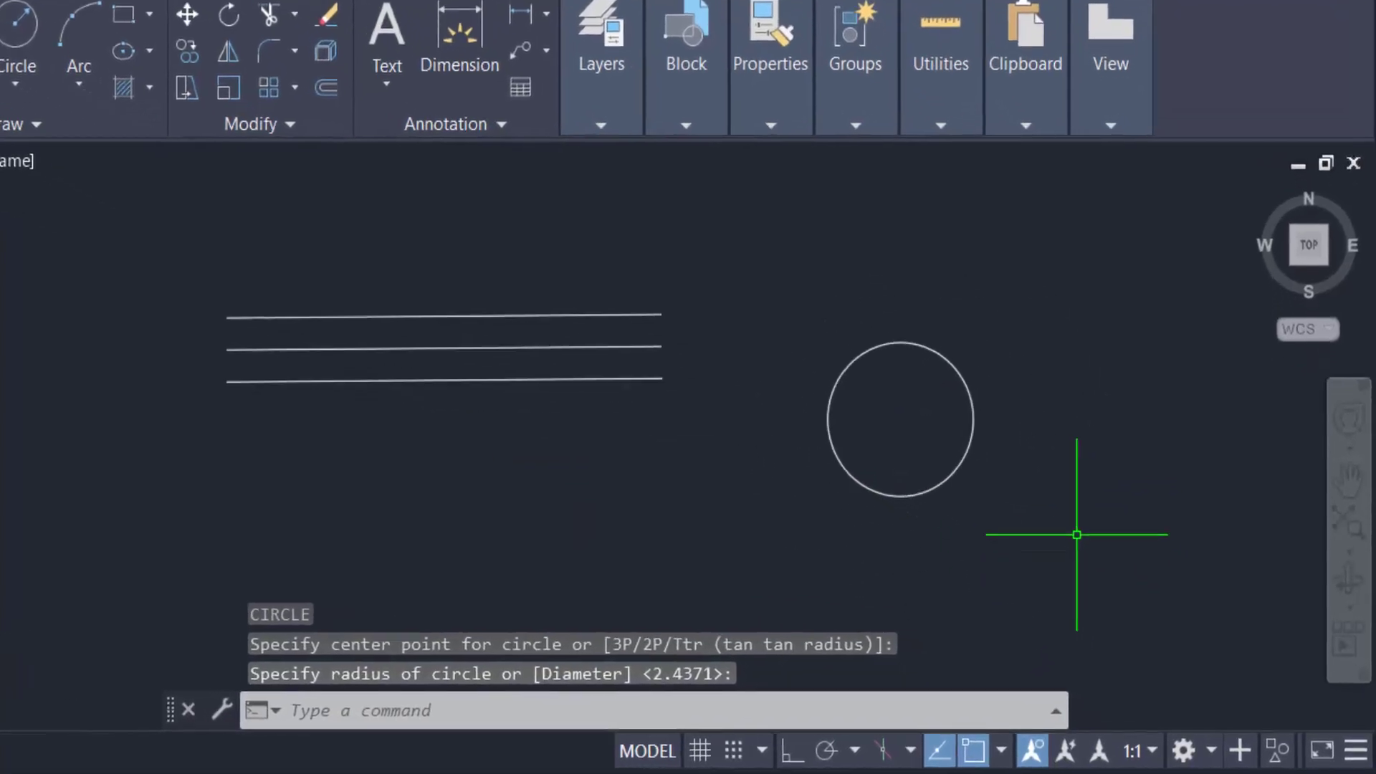
pyautogui.press('Escape')
pyautogui.write('o')
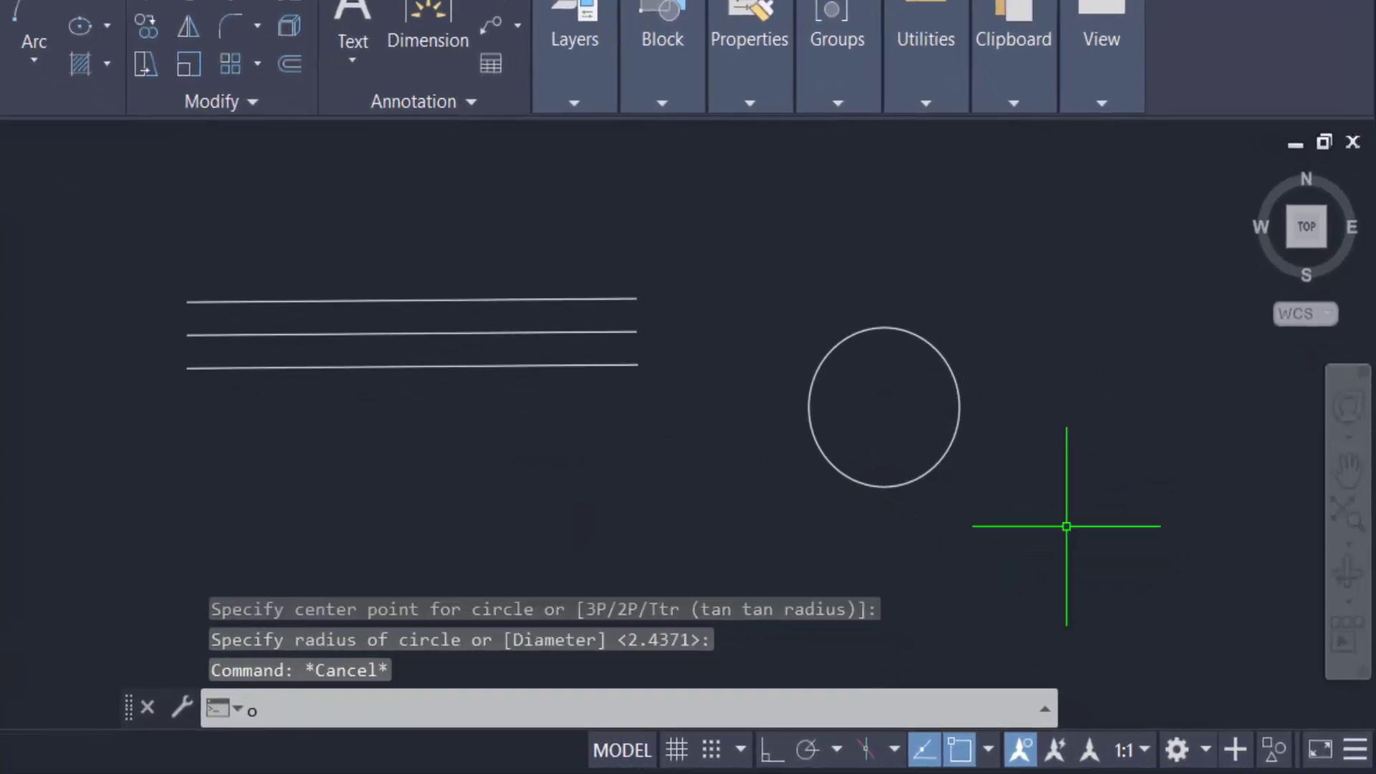
# Step: Offset the circle inward three times at 0.5 spacing
pyautogui.press('Return')
pyautogui.write('.')
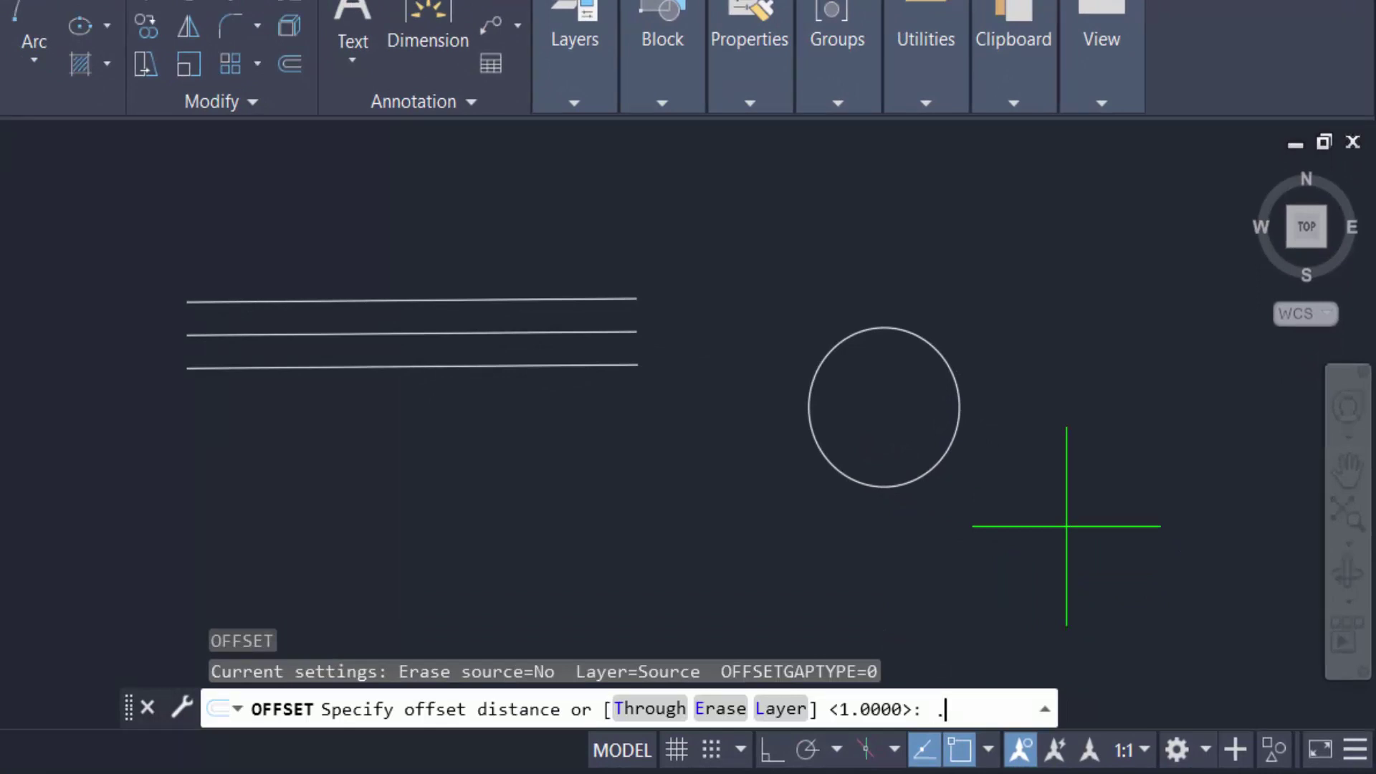
pyautogui.write('5')
pyautogui.press('Return')
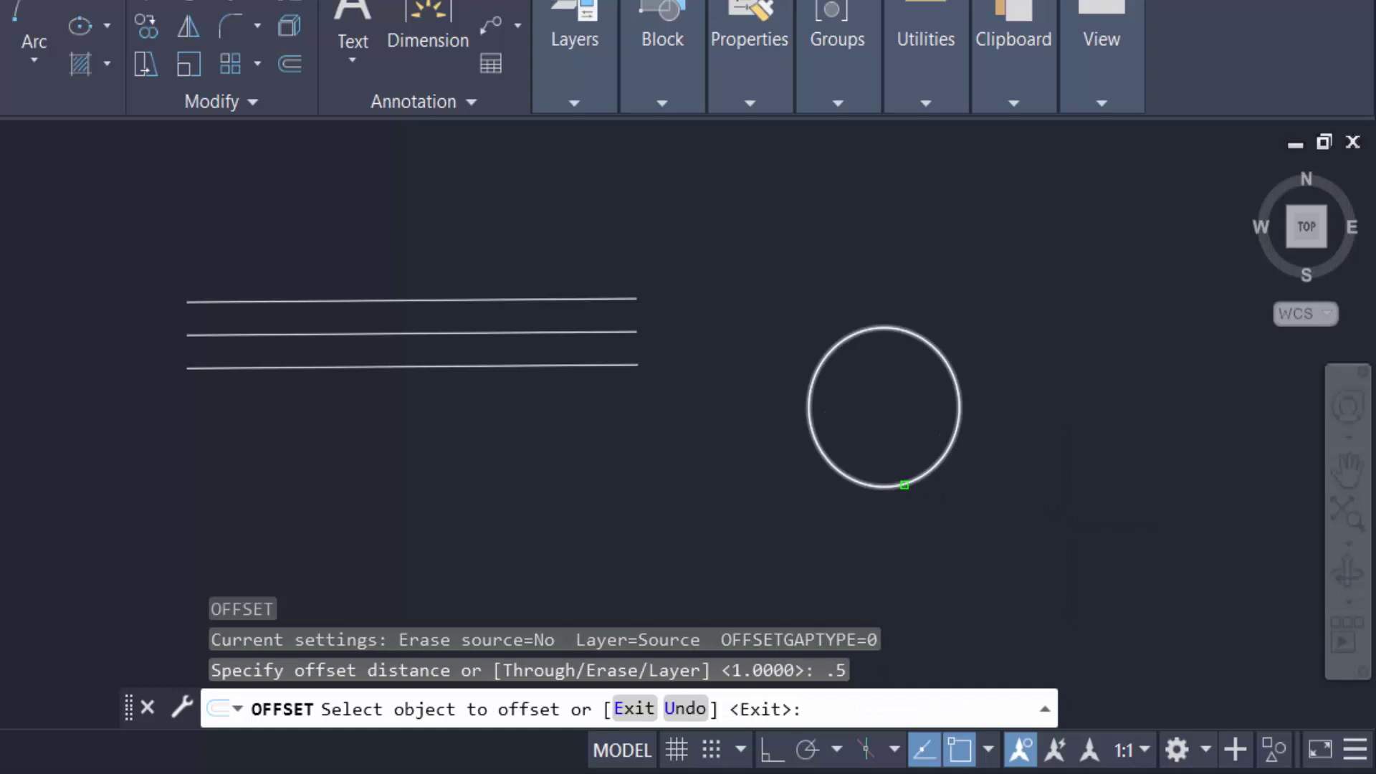
pyautogui.click(903, 486)
pyautogui.click(903, 462)
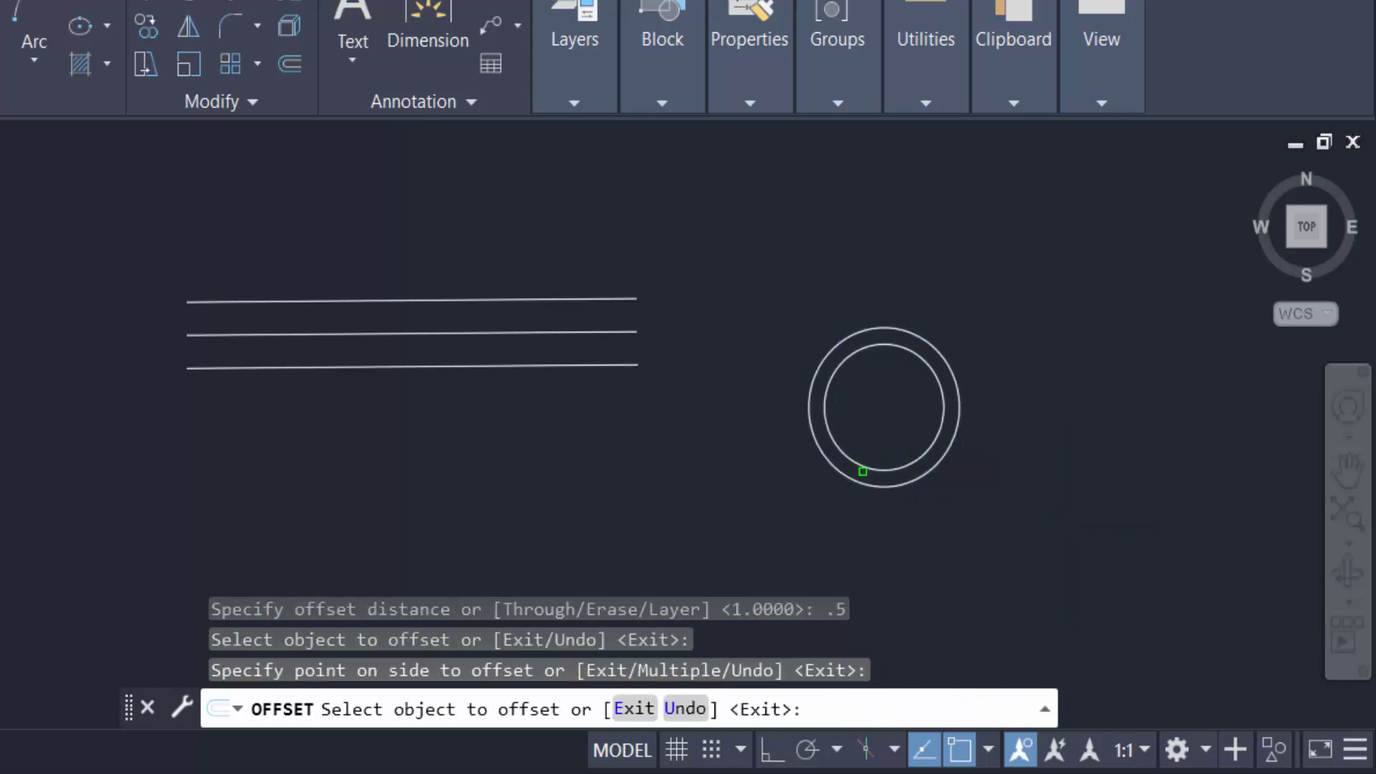
pyautogui.click(888, 471)
pyautogui.click(892, 423)
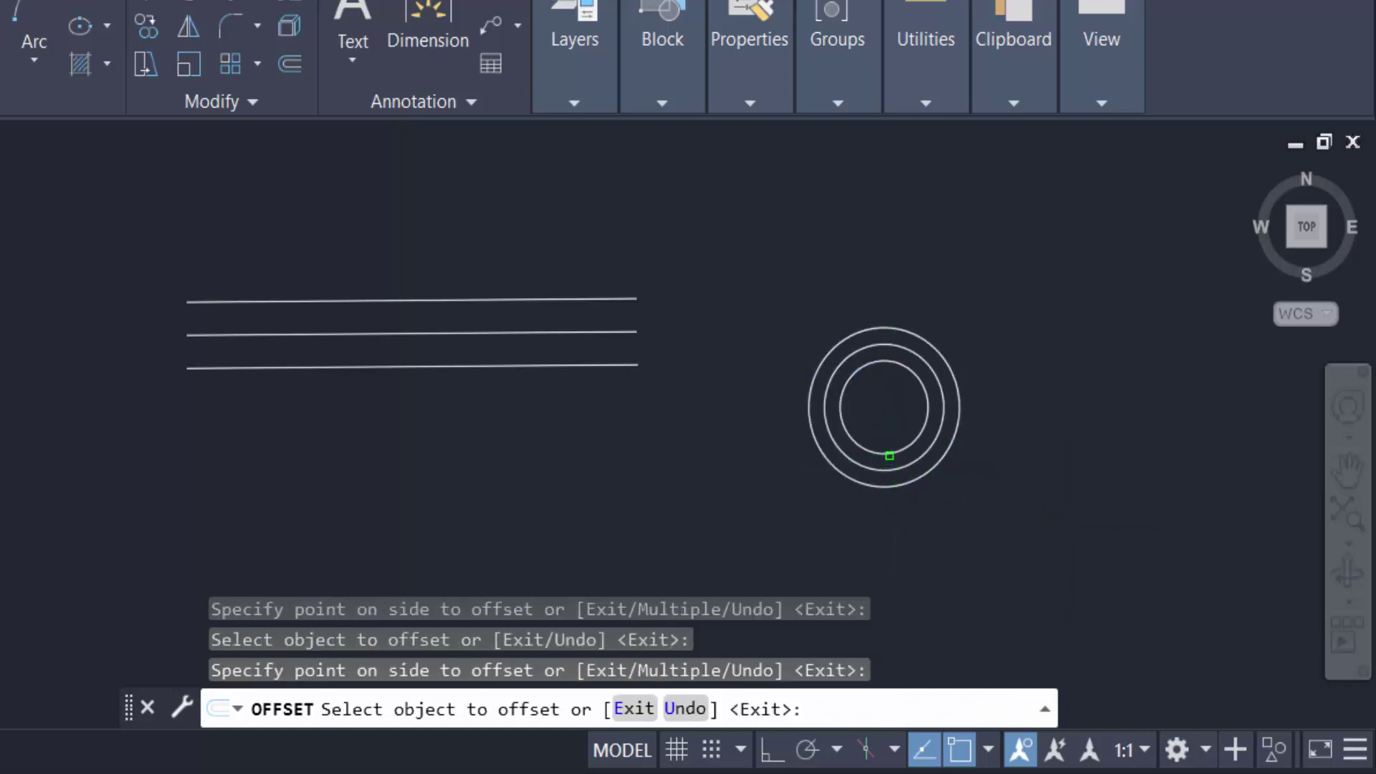
pyautogui.click(886, 458)
pyautogui.click(884, 425)
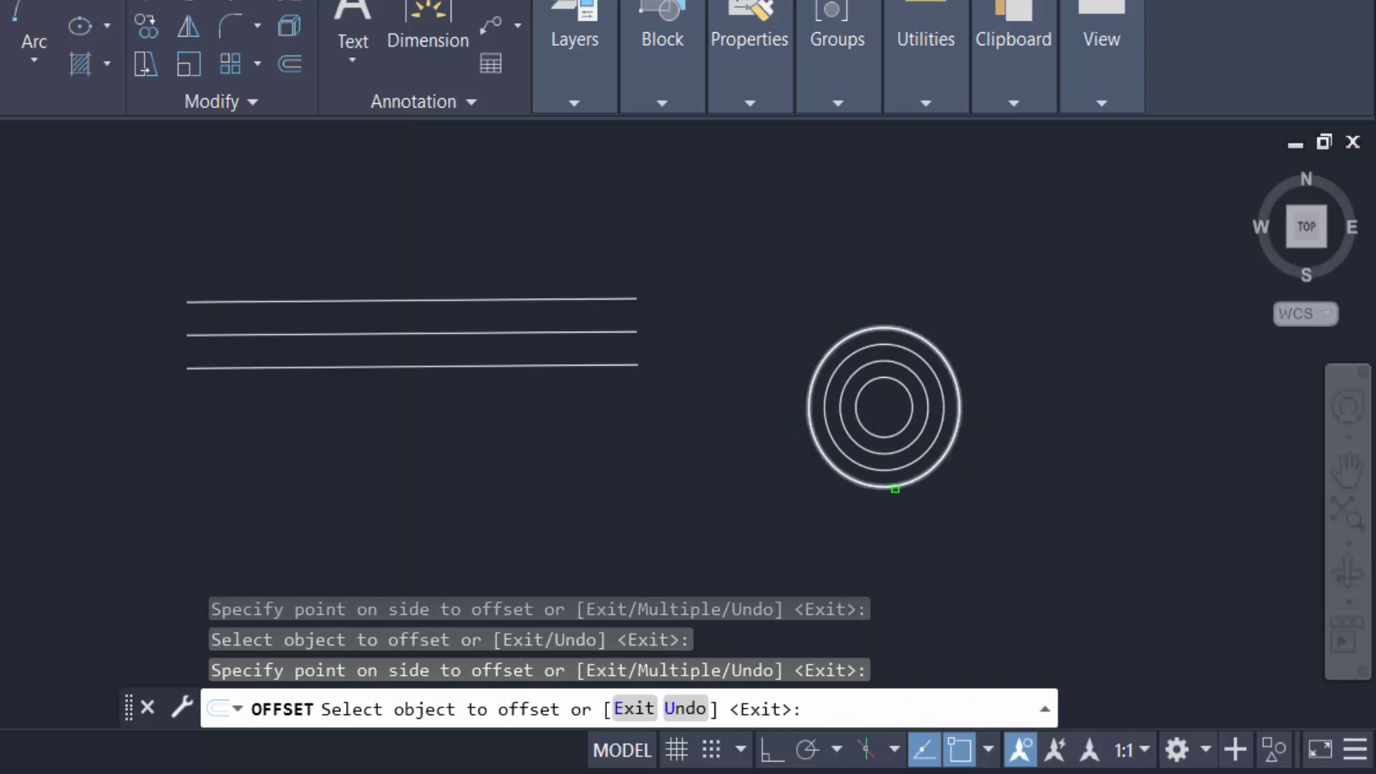
# Step: Offset the circle outward three more times at 0.5 spacing
pyautogui.click(892, 486)
pyautogui.click(900, 527)
pyautogui.click(910, 498)
pyautogui.click(909, 546)
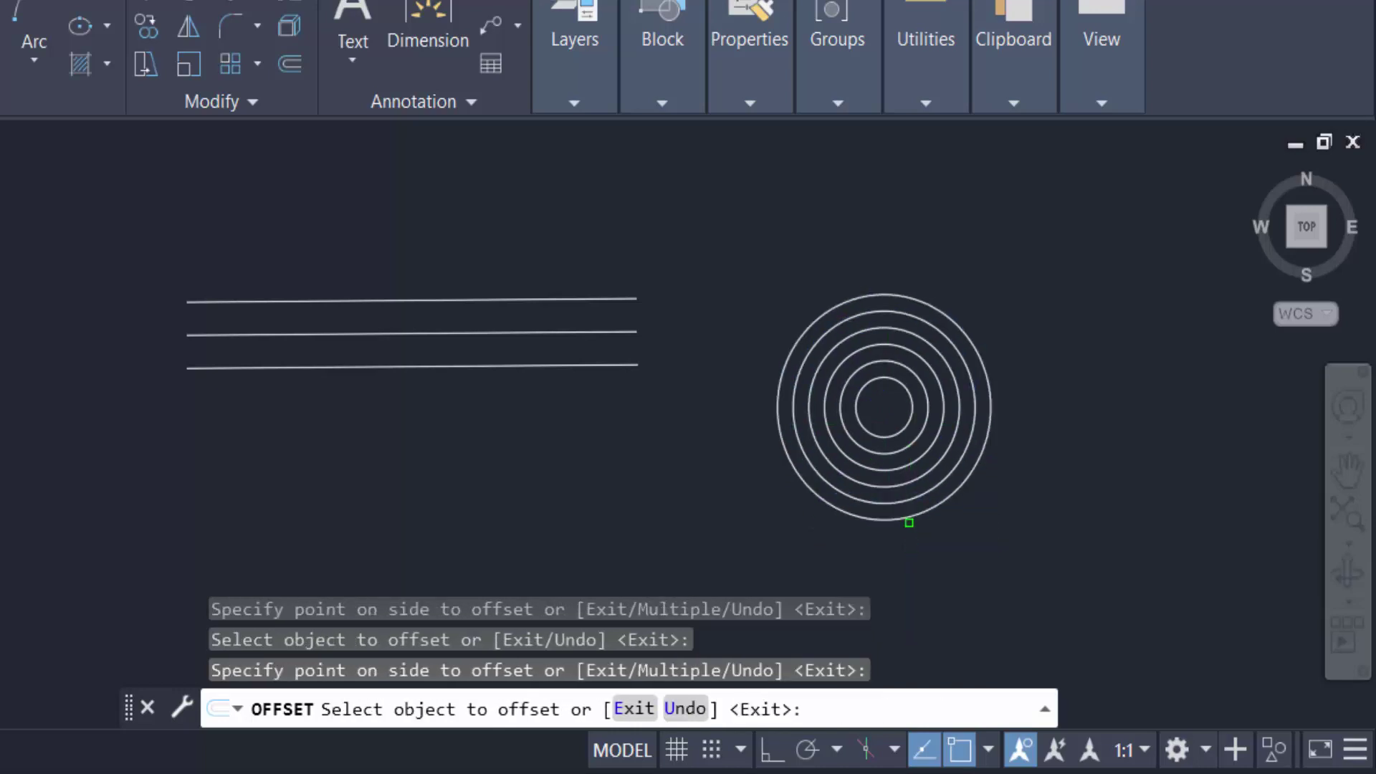
pyautogui.click(911, 541)
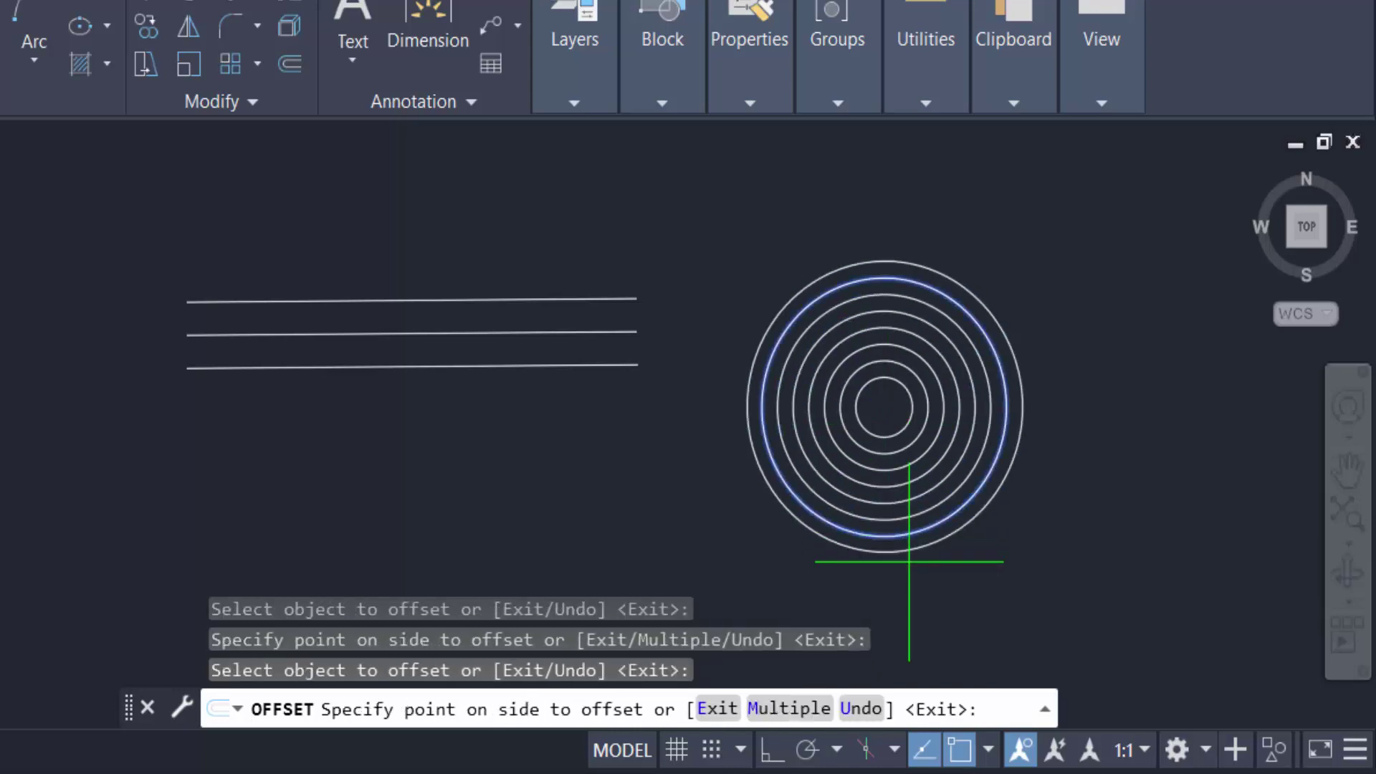
pyautogui.click(901, 581)
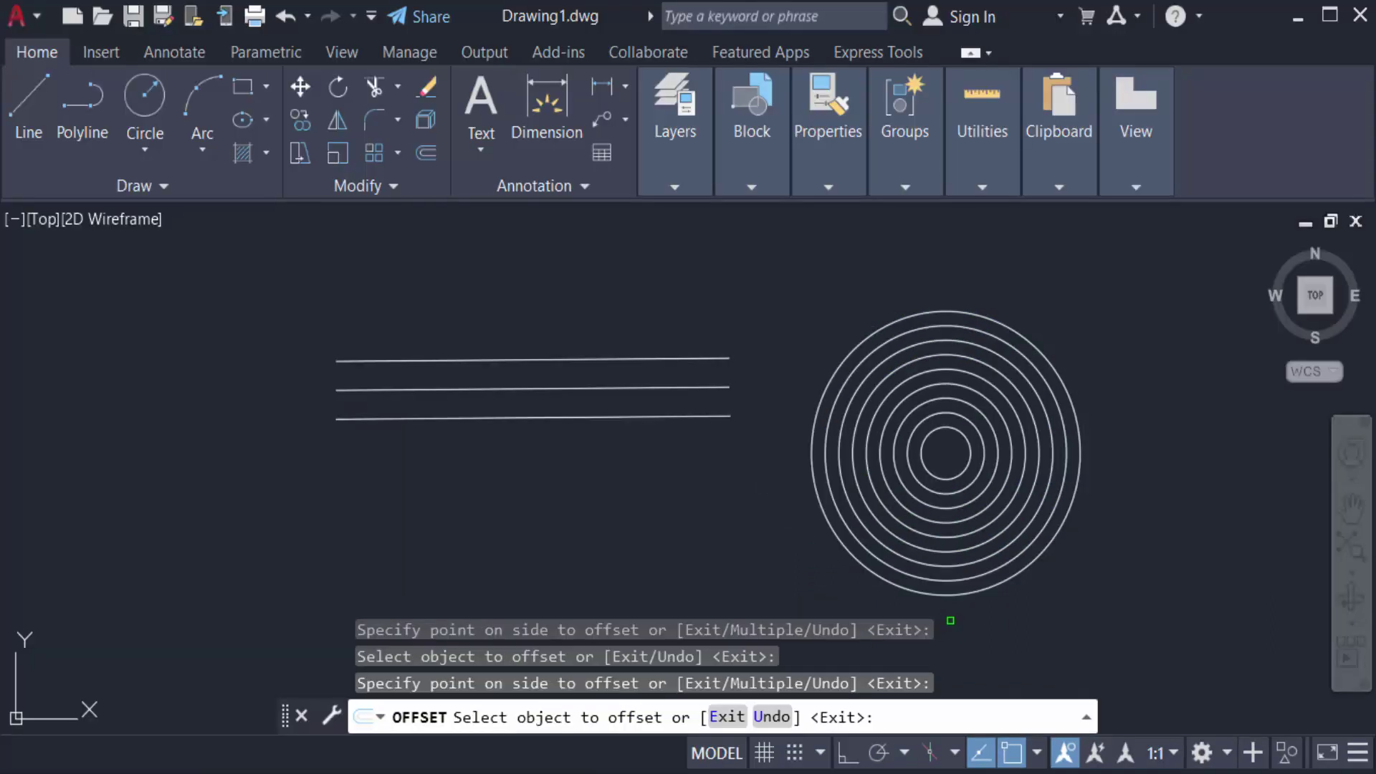
pyautogui.moveTo(950, 620); pyautogui.dragTo(666, 439, button='middle')
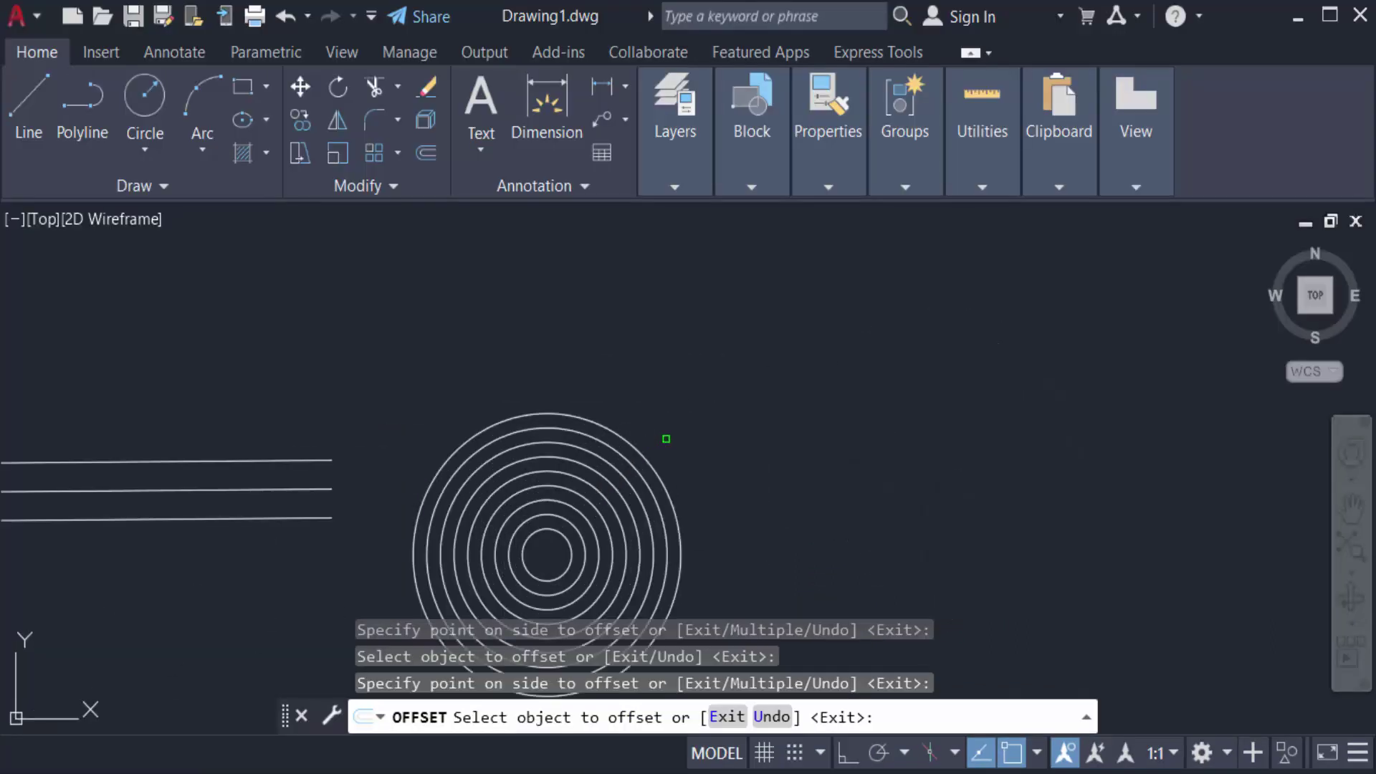
pyautogui.press('Escape')
pyautogui.press('Escape')
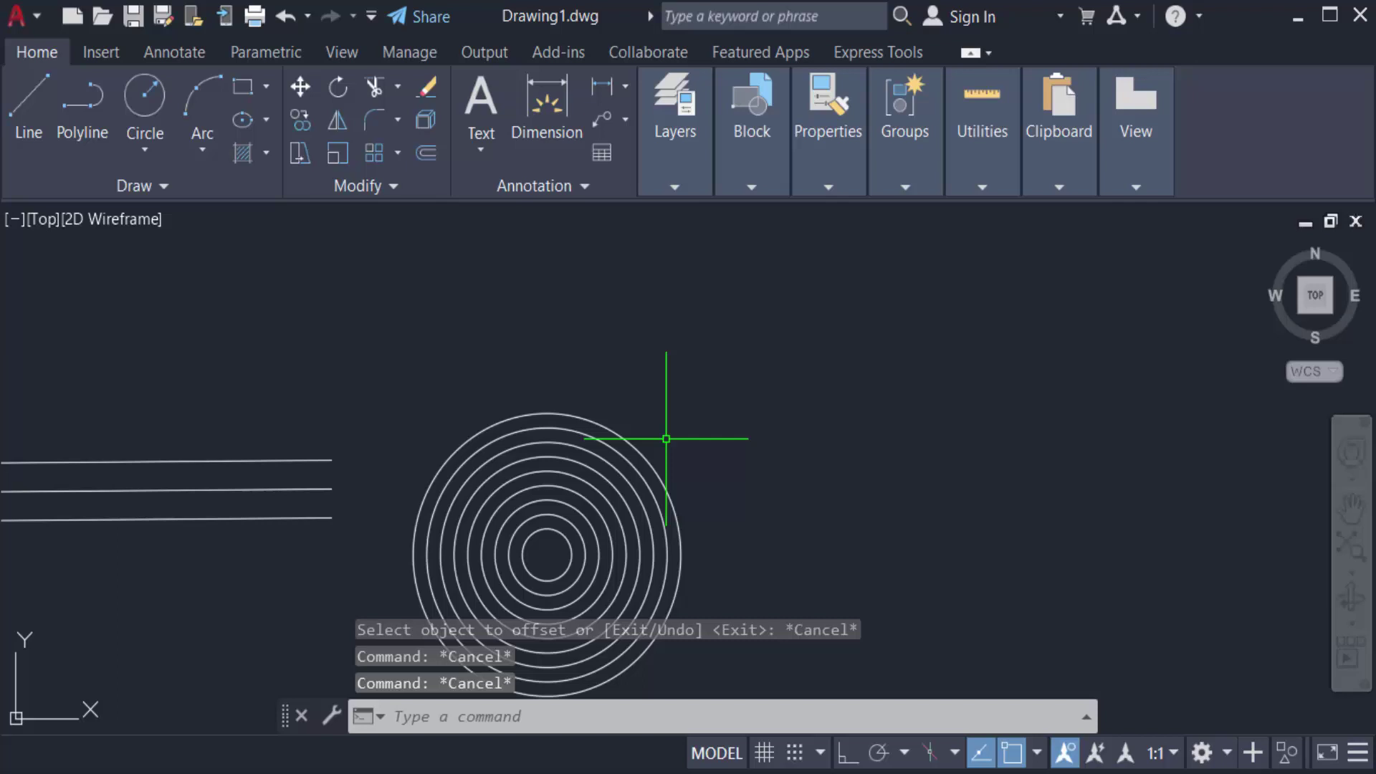
pyautogui.write('pl')
# Step: Draw a horizontal polyline segment in the open space to the right
pyautogui.press('Return')
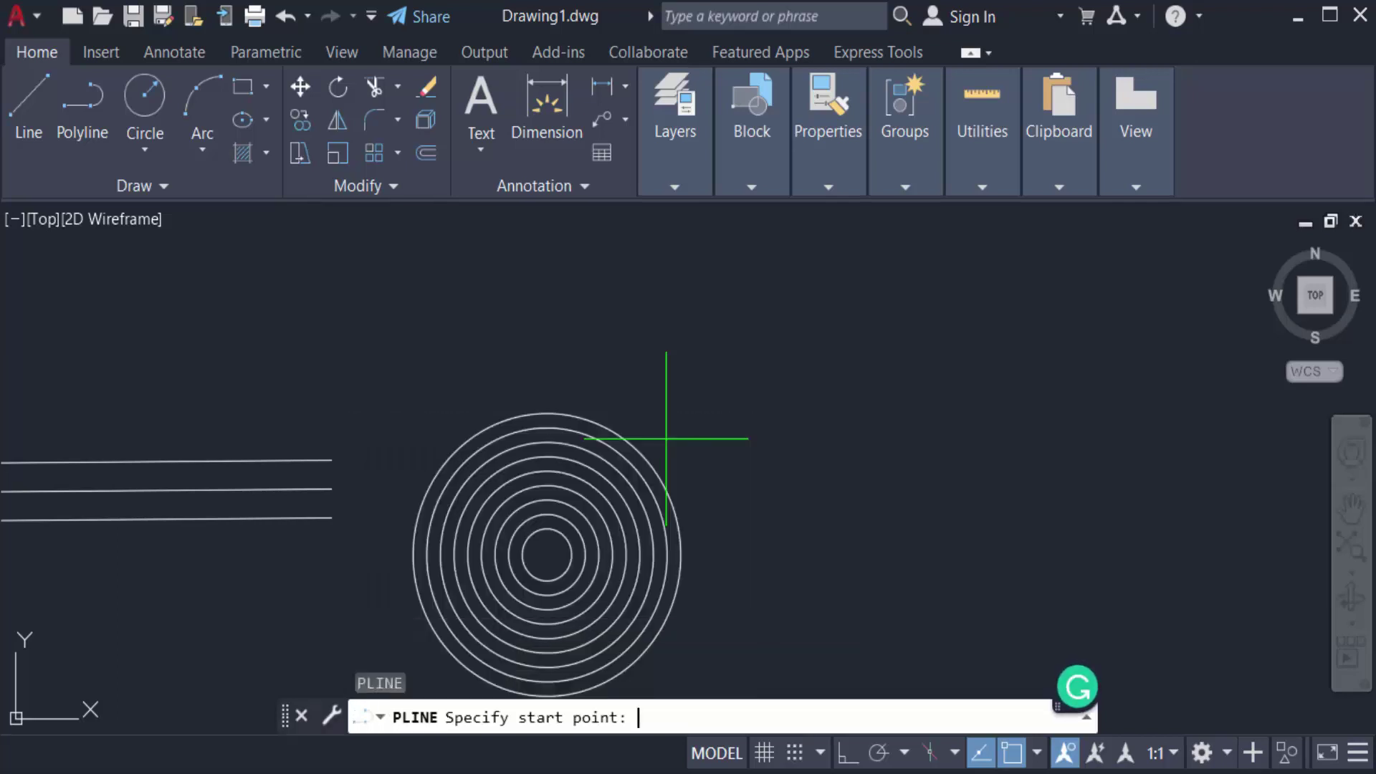
pyautogui.click(784, 434)
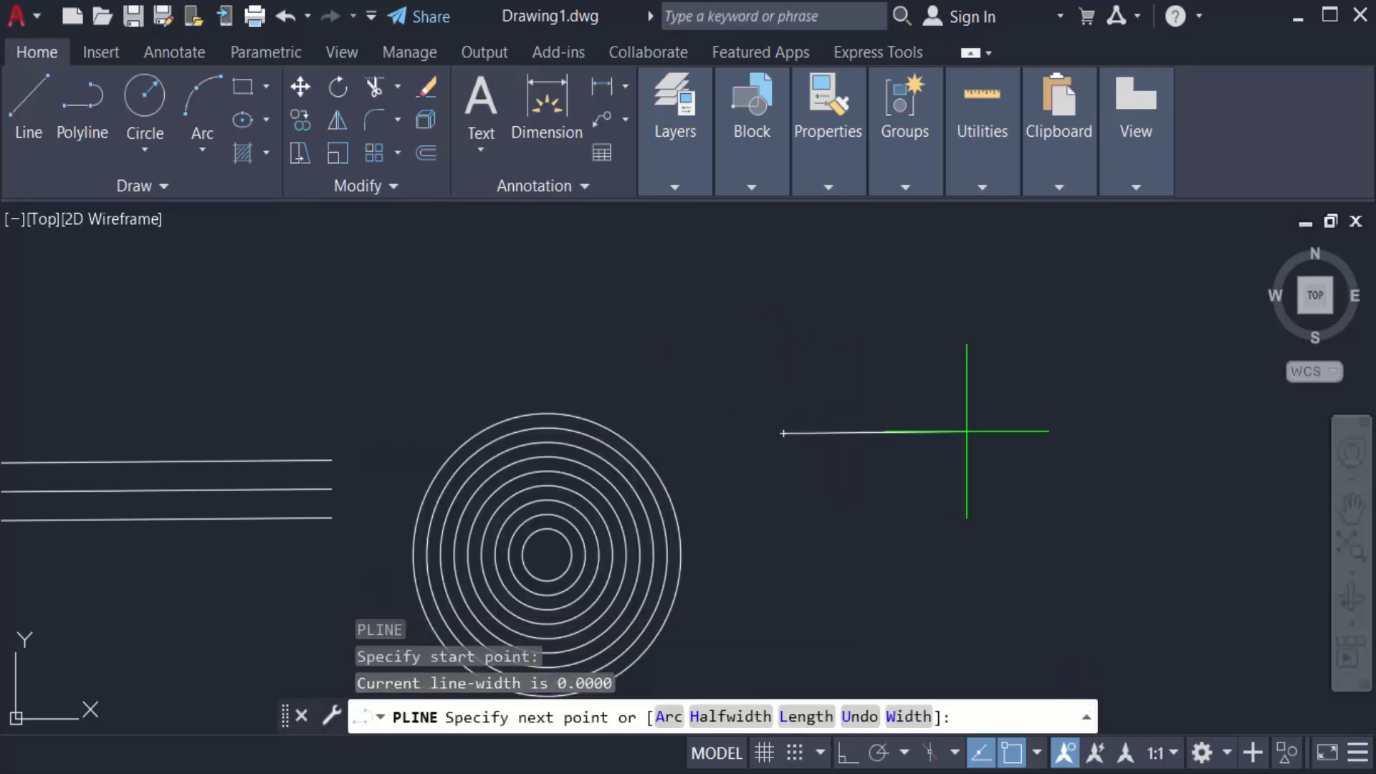
pyautogui.click(1033, 442)
pyautogui.press('Return')
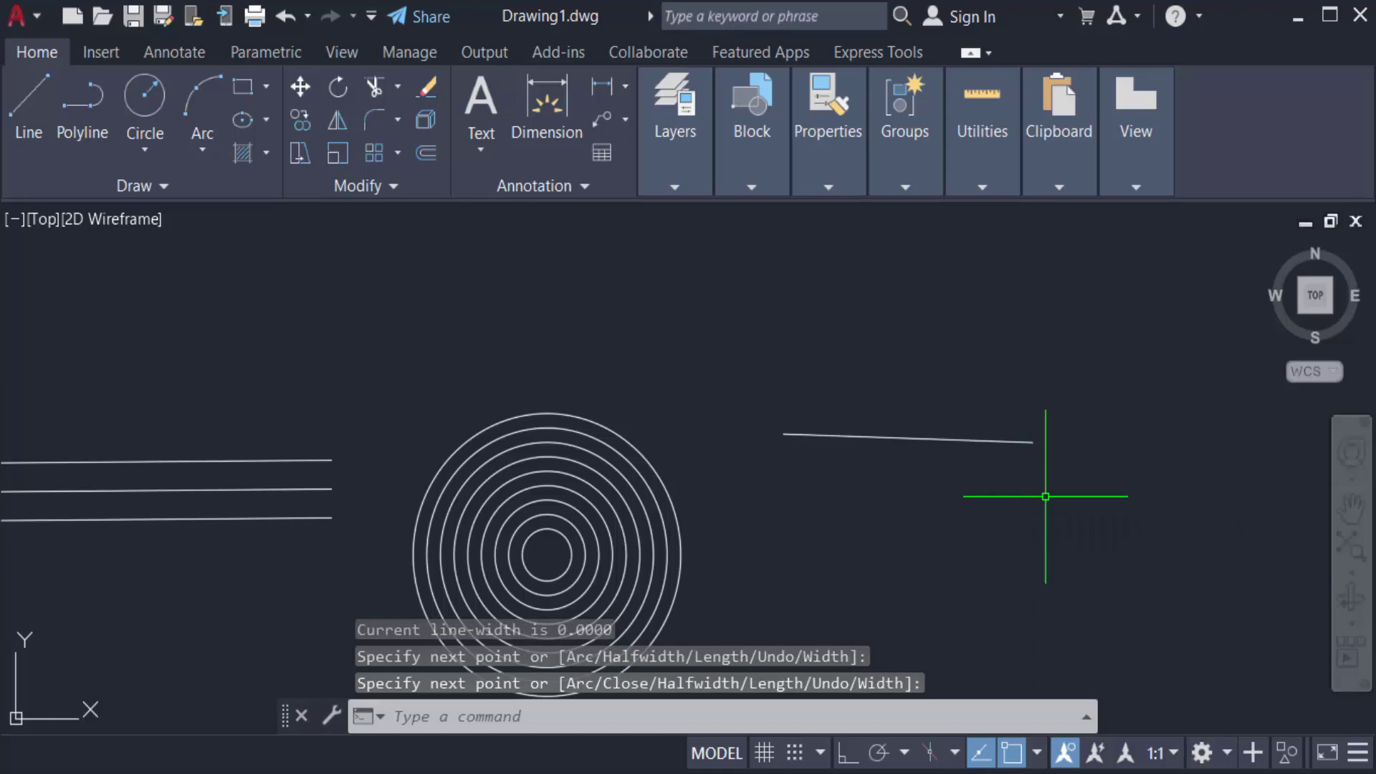
pyautogui.write('o')
# Step: Offset the new polyline at a distance of 2
pyautogui.press('Return')
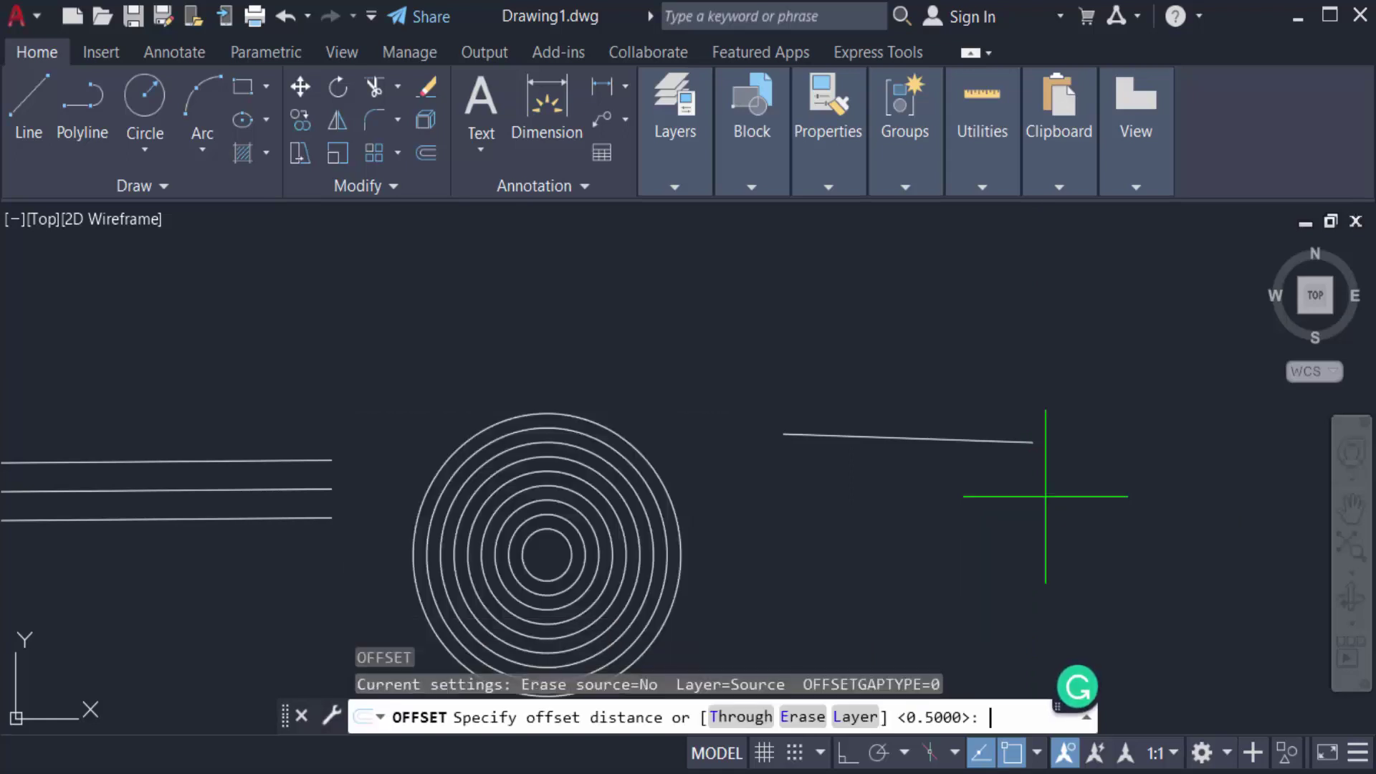
pyautogui.write('2')
pyautogui.press('Return')
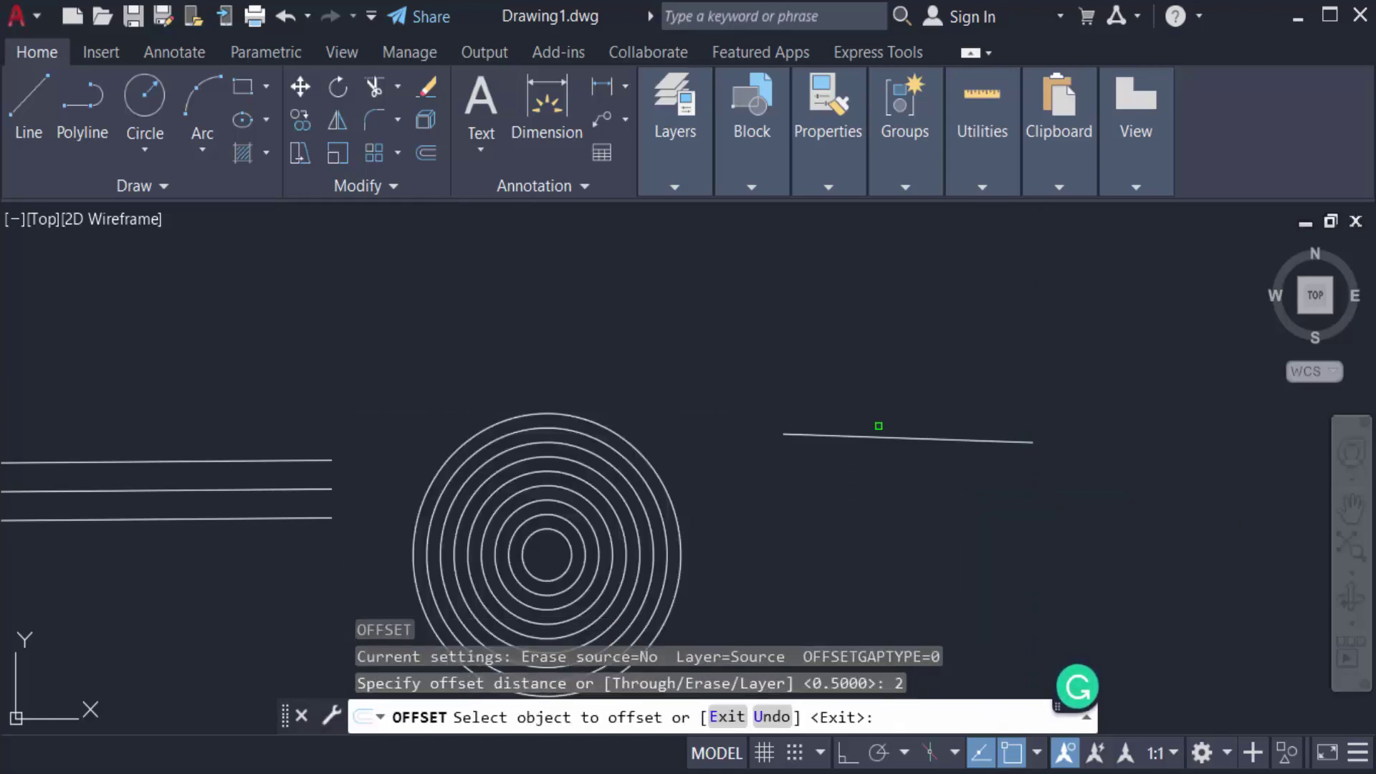
pyautogui.click(880, 440)
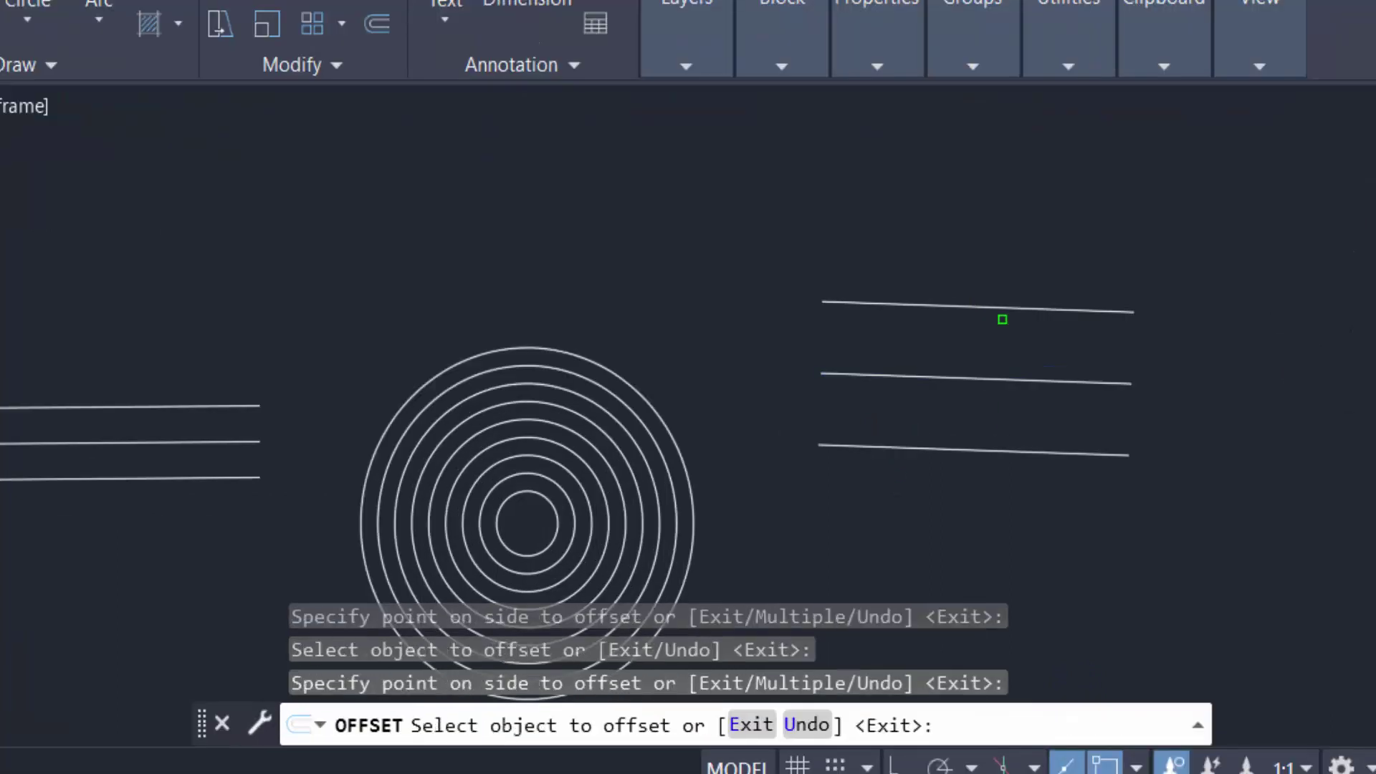
# Step: Close the left end of the three lines with a vertical polyline
pyautogui.press('Escape')
pyautogui.press('Escape')
pyautogui.press('Escape')
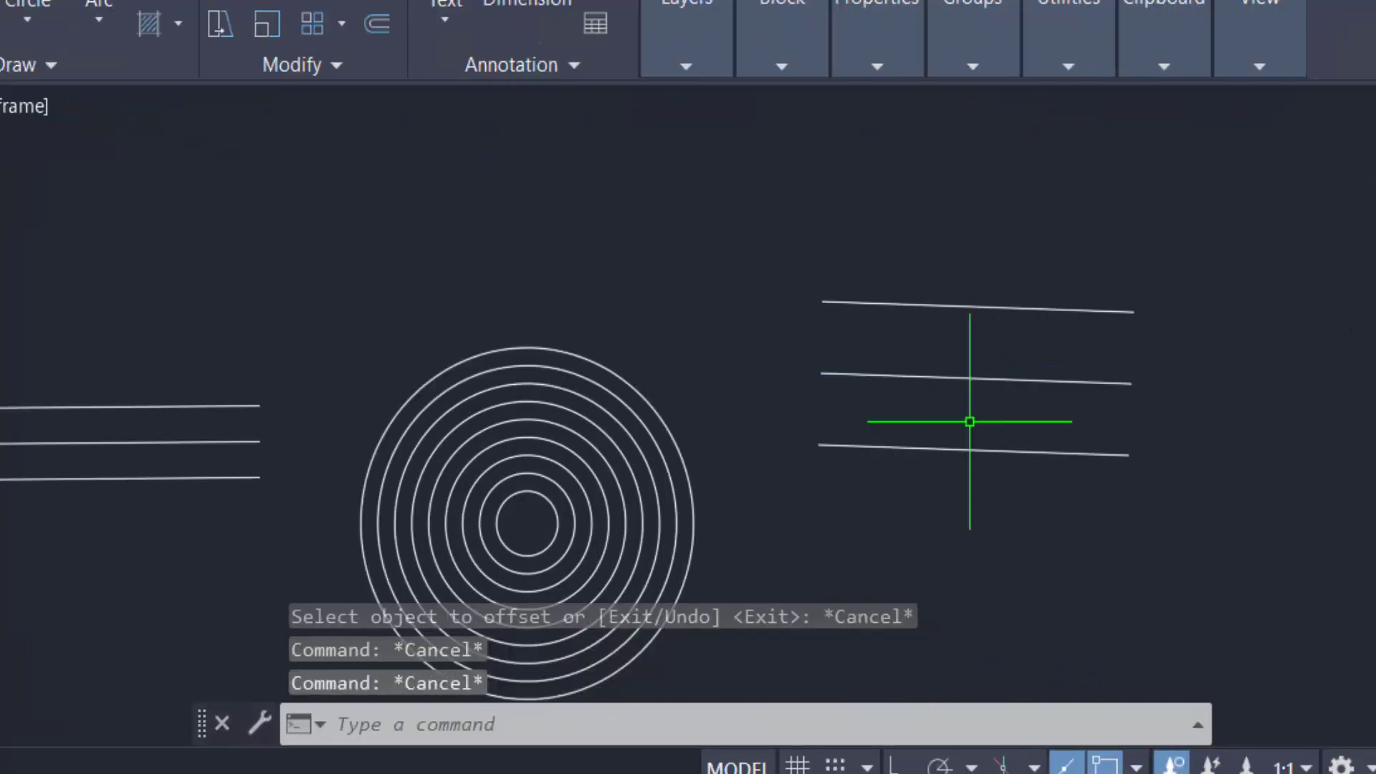
pyautogui.write('pl')
pyautogui.press('Return')
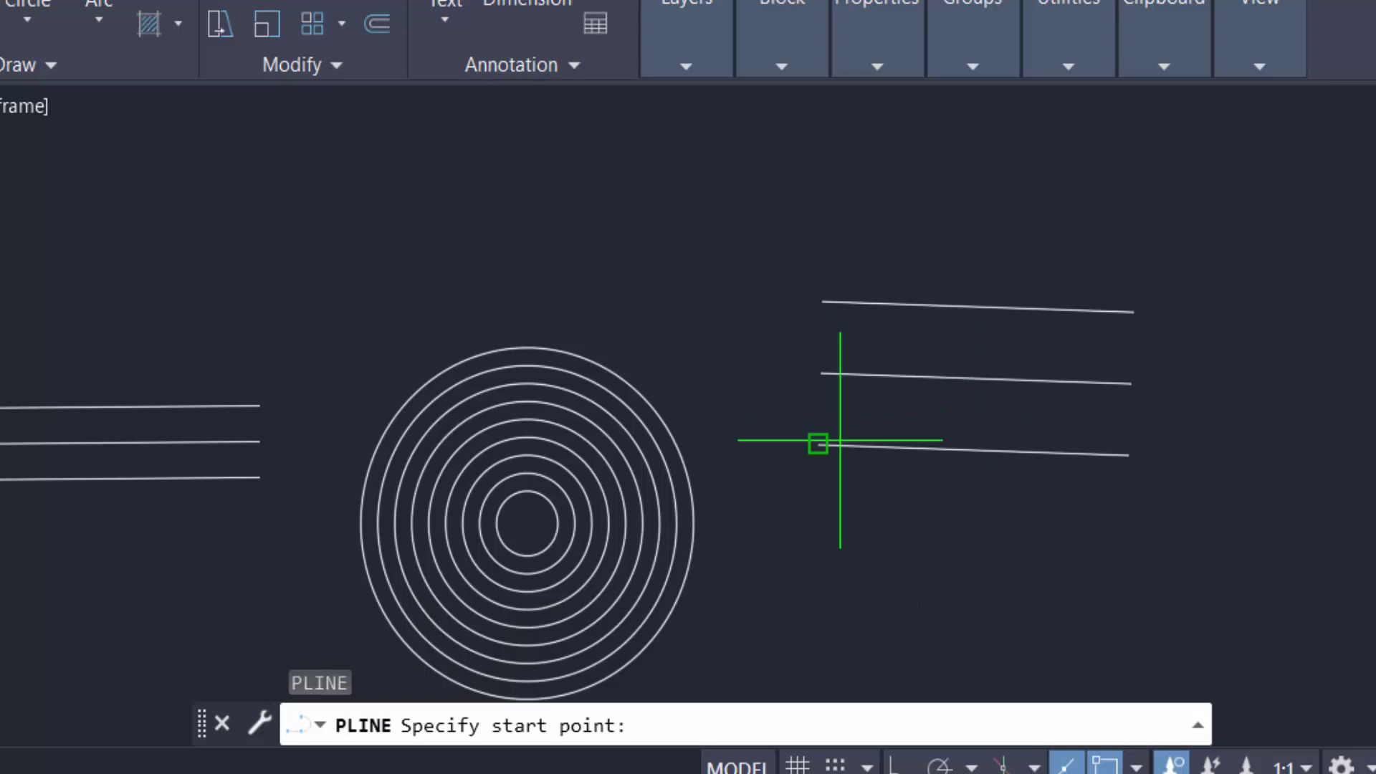
pyautogui.click(821, 445)
pyautogui.click(822, 303)
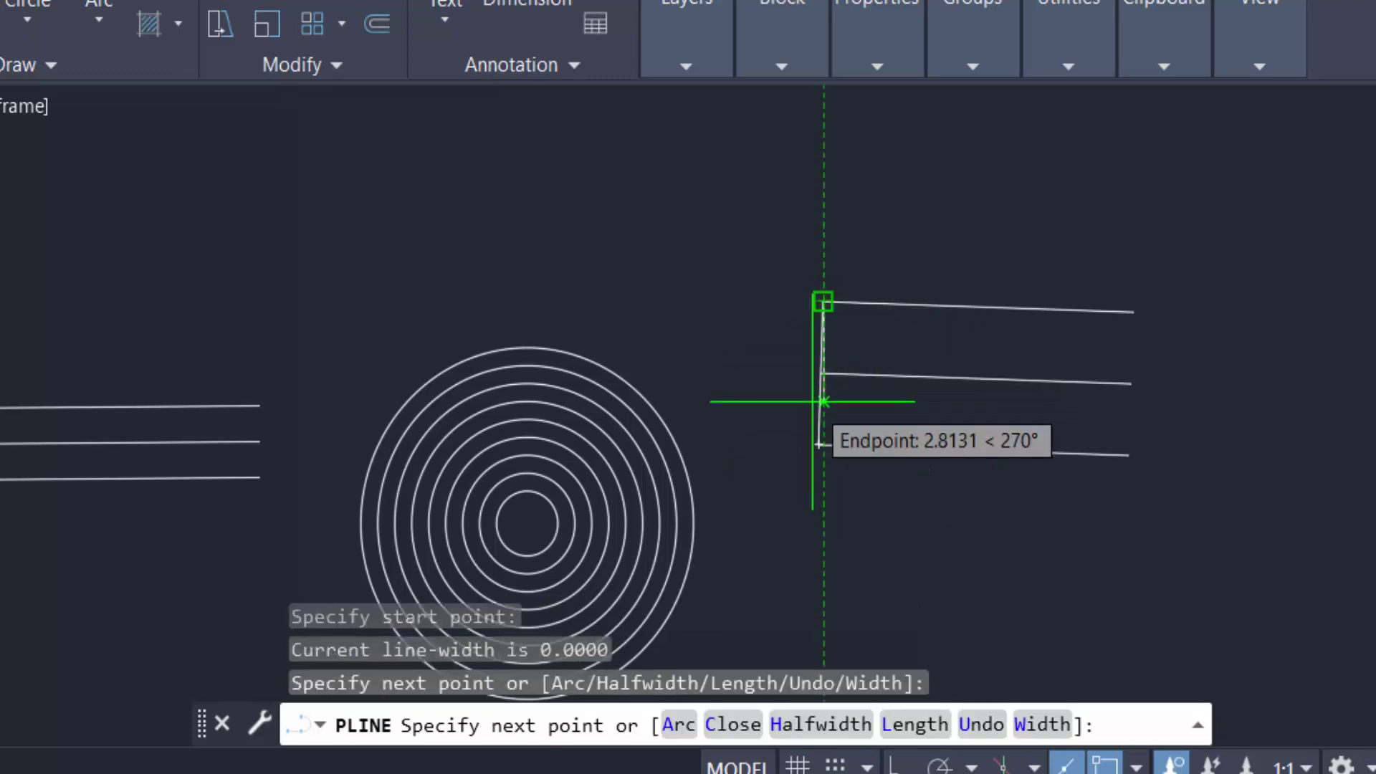
pyautogui.press('Return')
pyautogui.write('pl')
# Step: Close the right end of the lines with a vertical polyline
pyautogui.press('Return')
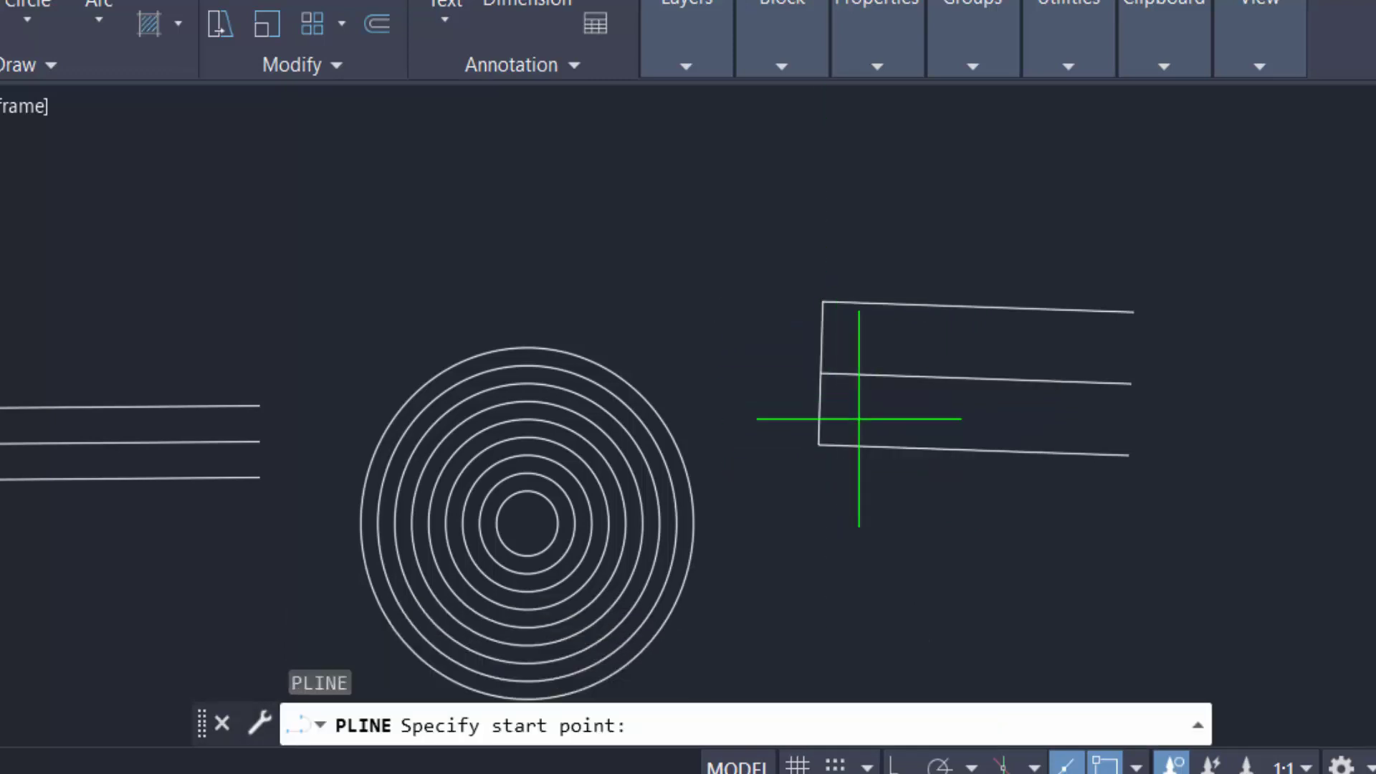
pyautogui.click(1129, 455)
pyautogui.click(1133, 312)
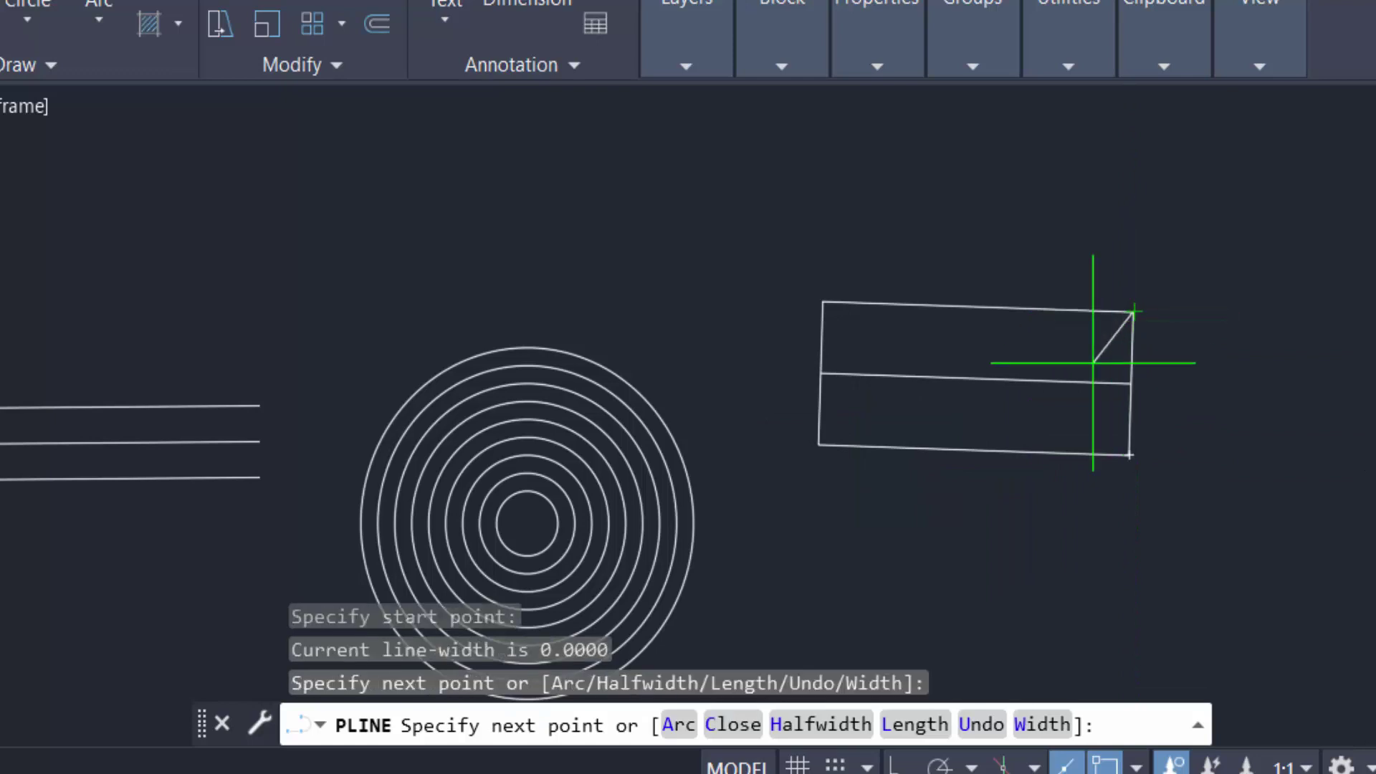
pyautogui.press('Return')
pyautogui.write('o')
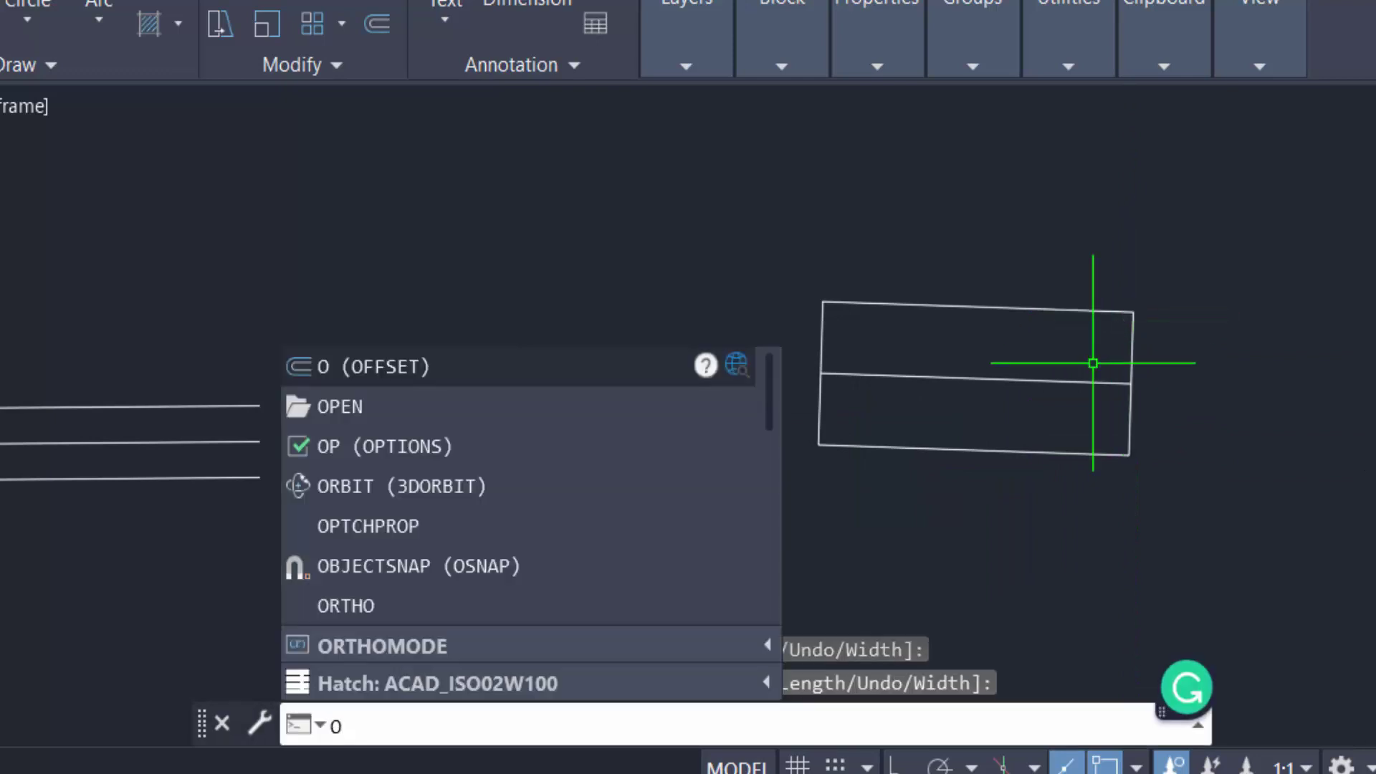
# Step: Offset the box's right end line inward to form an inner vertical
pyautogui.press('Return')
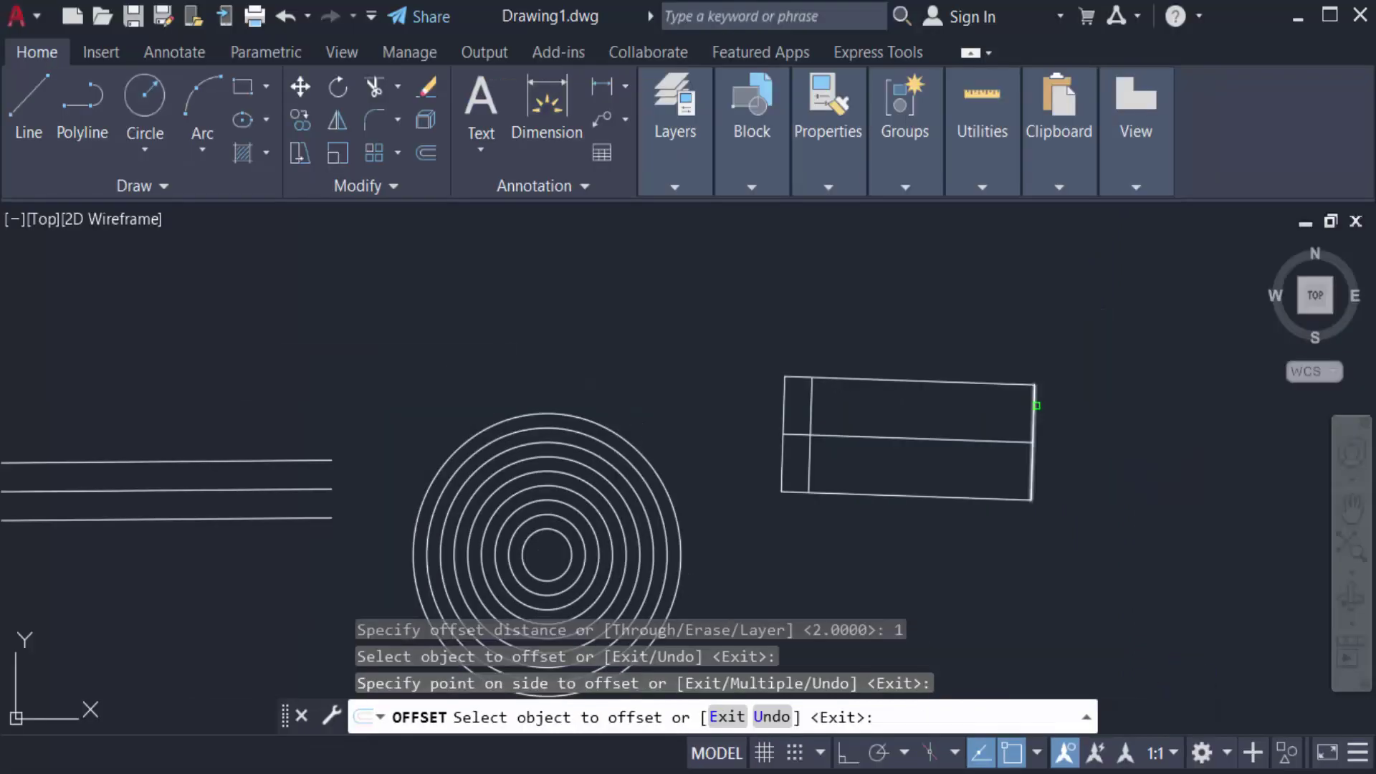
pyautogui.click(1032, 414)
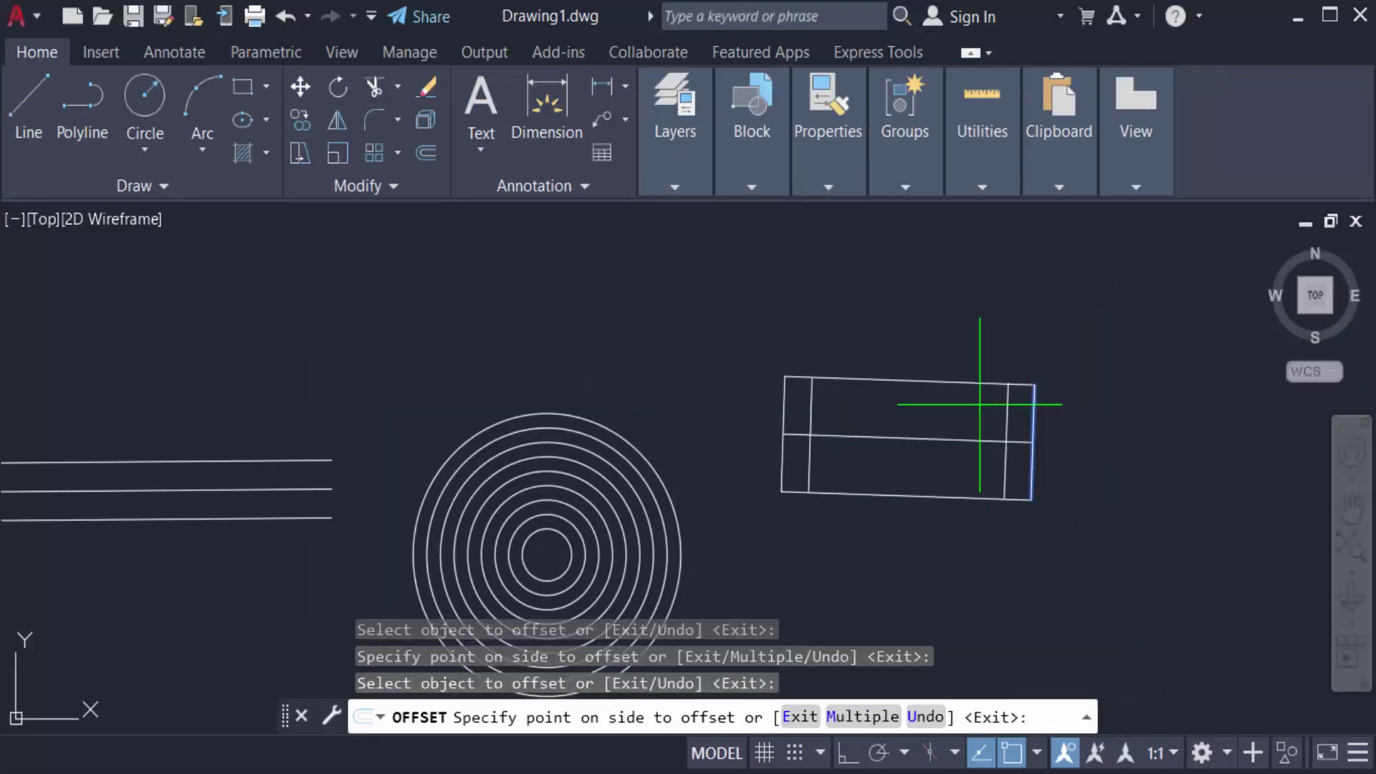
pyautogui.click(973, 397)
pyautogui.press('Escape')
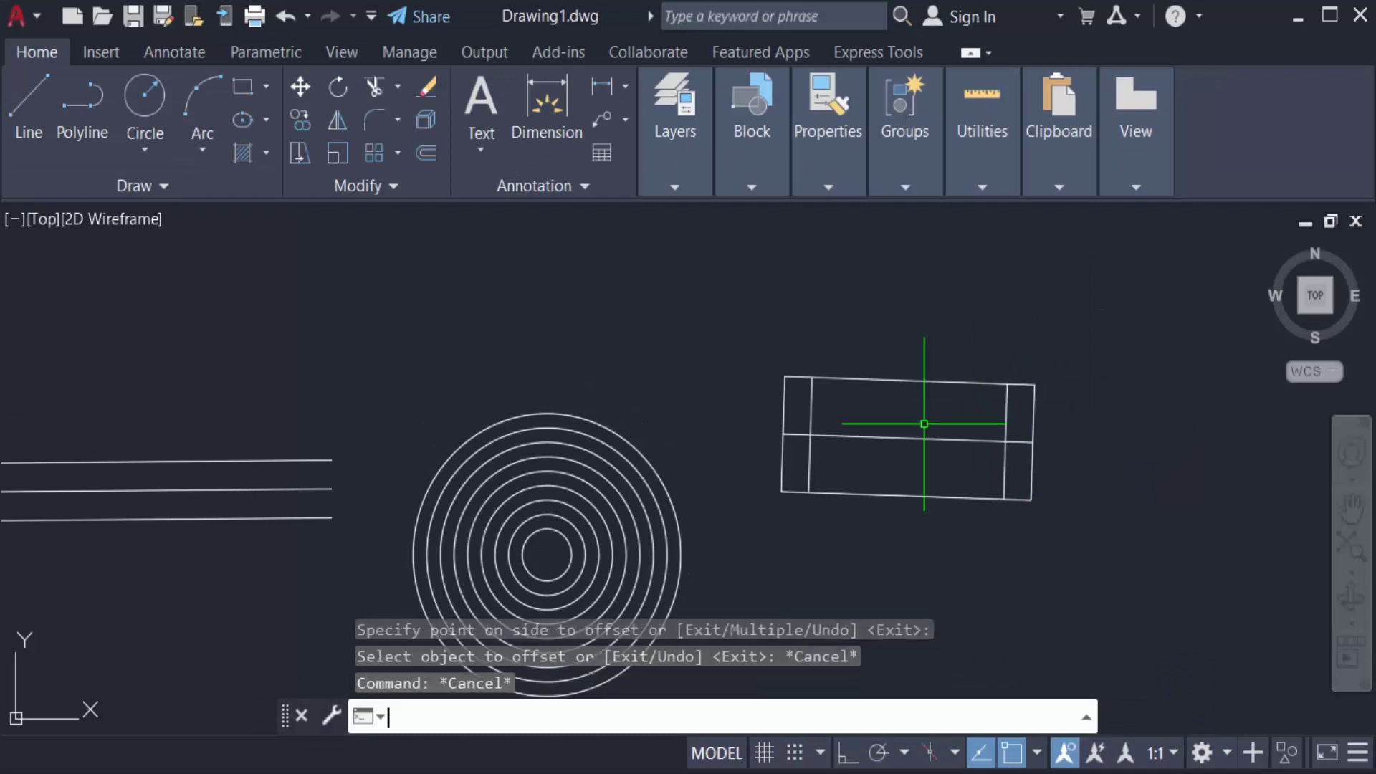
pyautogui.write('TR')
# Step: Trim both overhangs of the middle line, then start the left-end diagonals
pyautogui.press('Return')
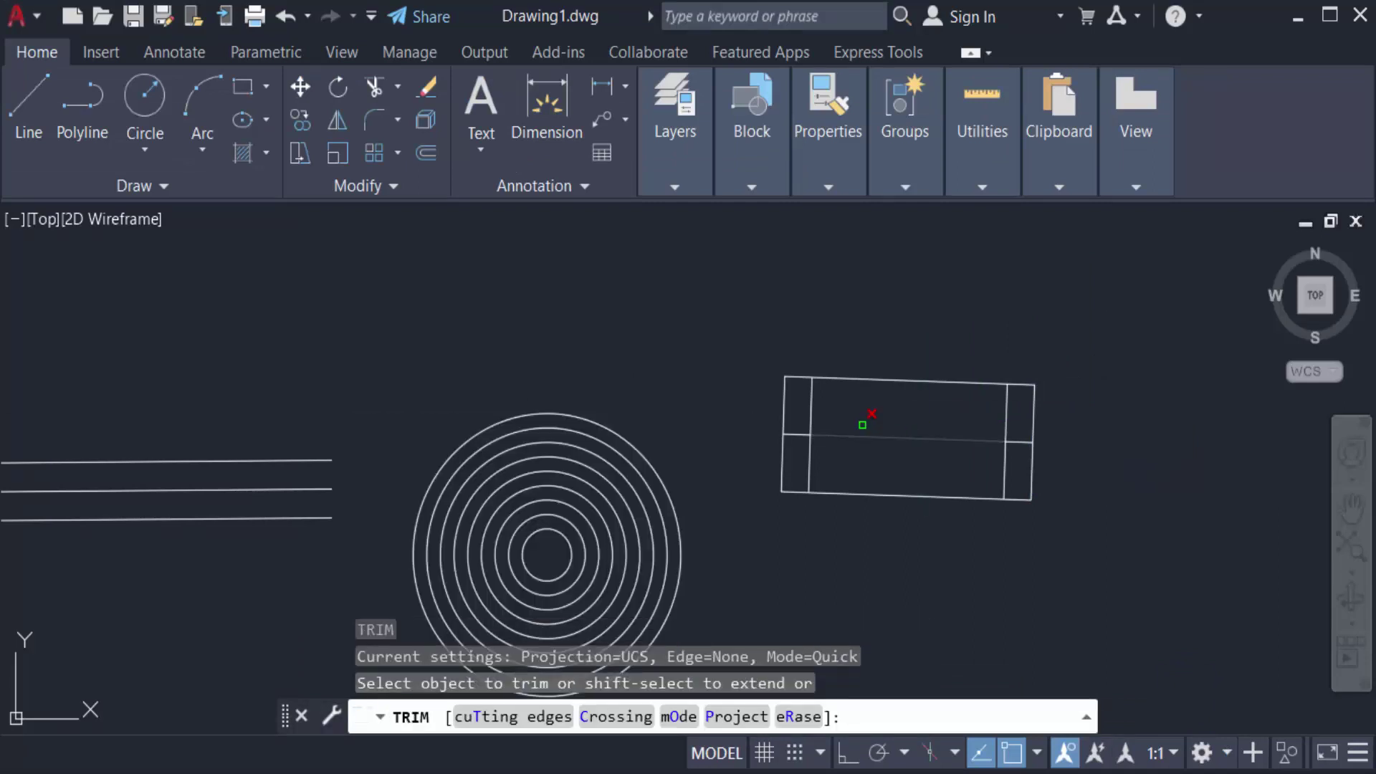
pyautogui.click(804, 437)
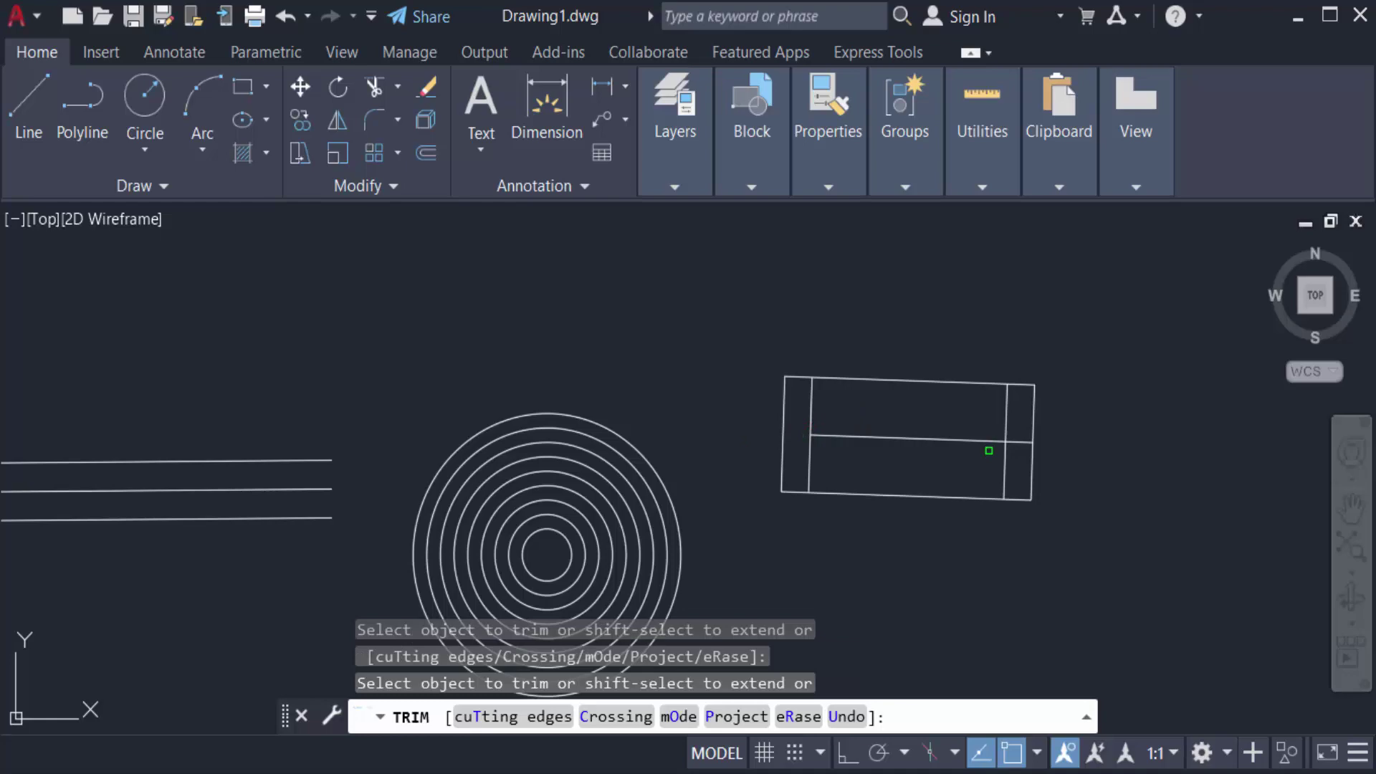
pyautogui.click(1021, 440)
pyautogui.press('Escape')
pyautogui.press('Escape')
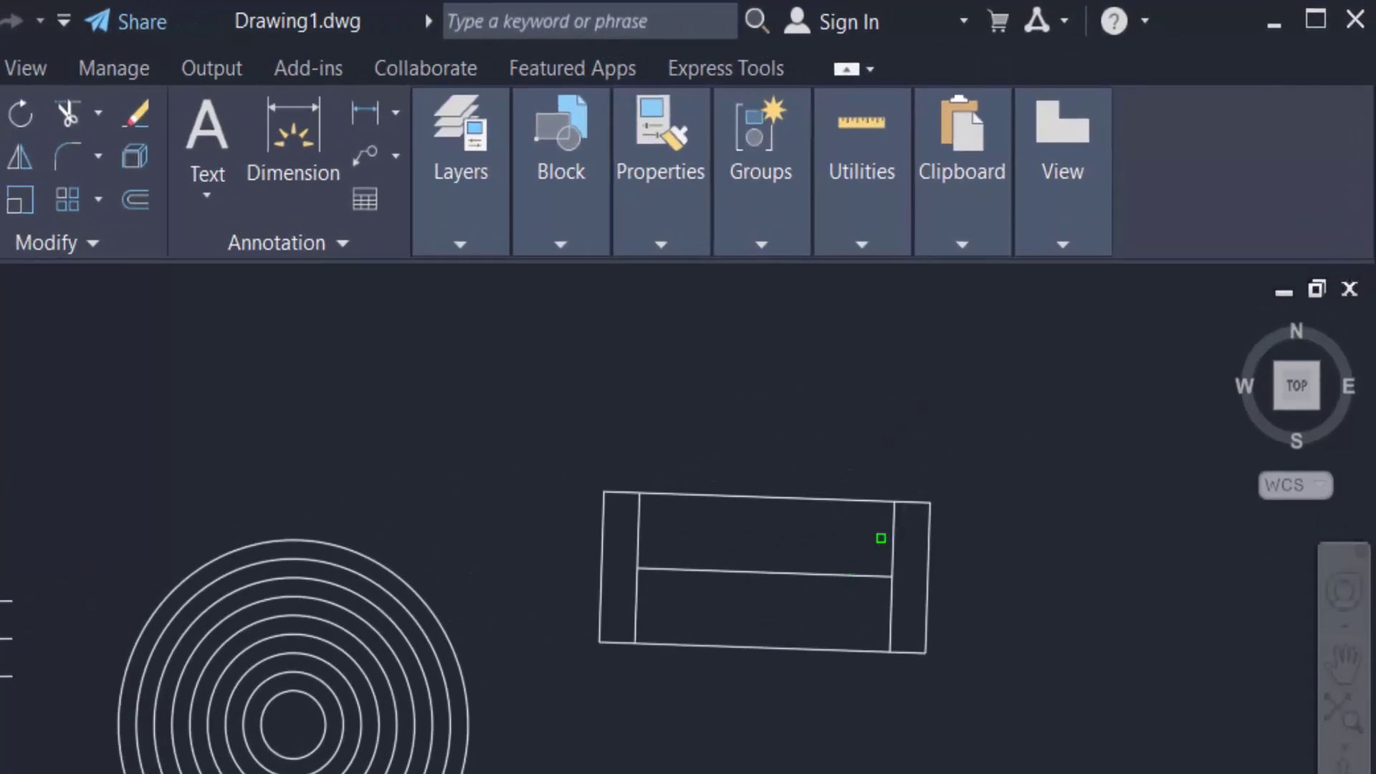
pyautogui.click(892, 534)
pyautogui.click(636, 523)
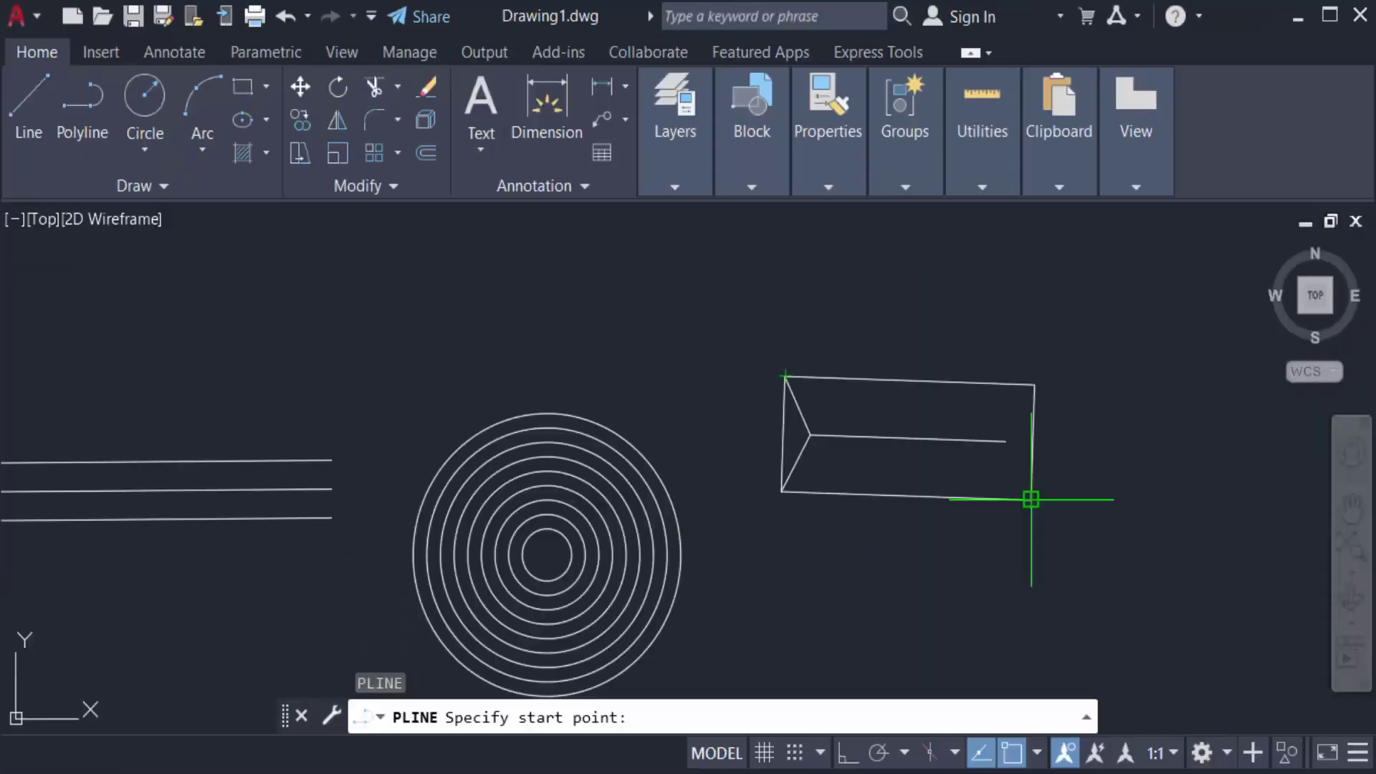
# Step: Draw slanted polylines from the bottom-right corner, through the middle line's end, to the top-right corner
pyautogui.click(1030, 500)
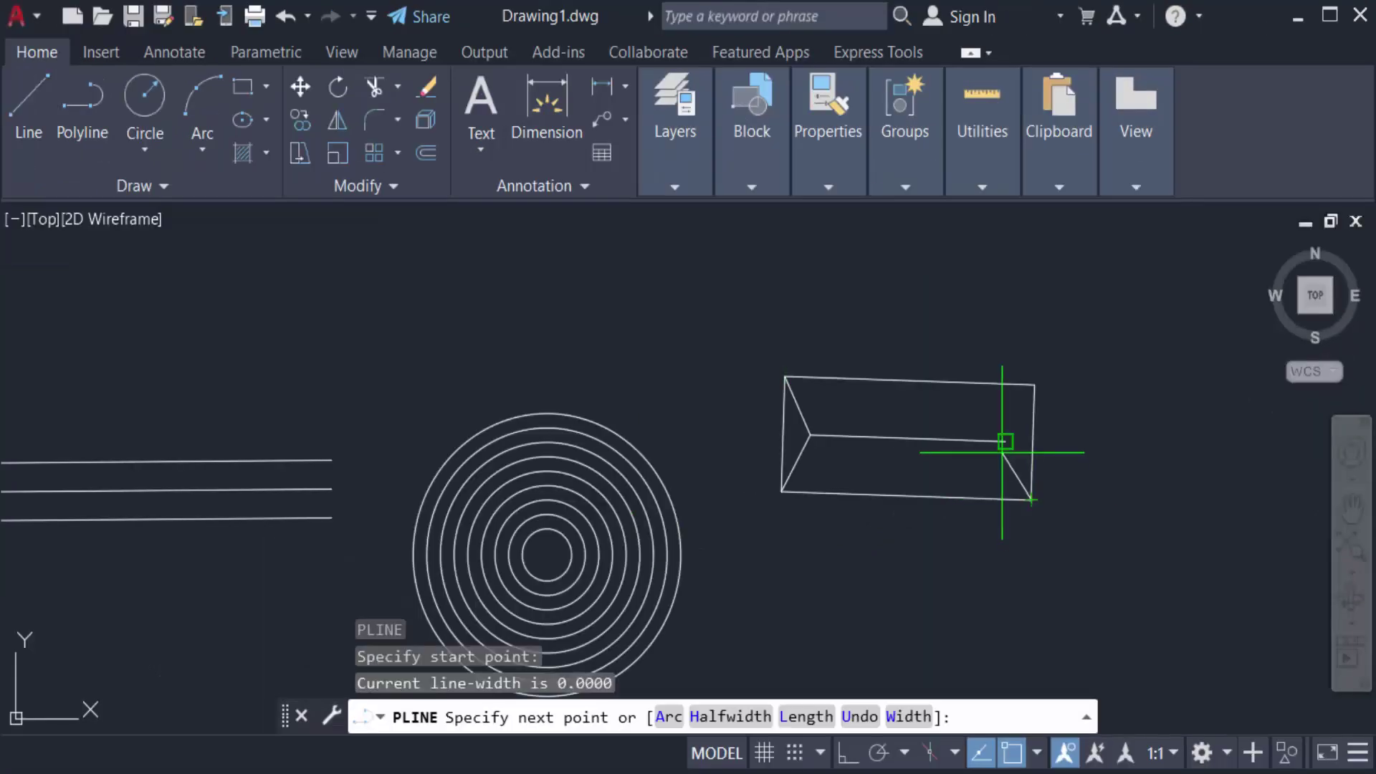
pyautogui.click(1007, 441)
pyautogui.click(1035, 385)
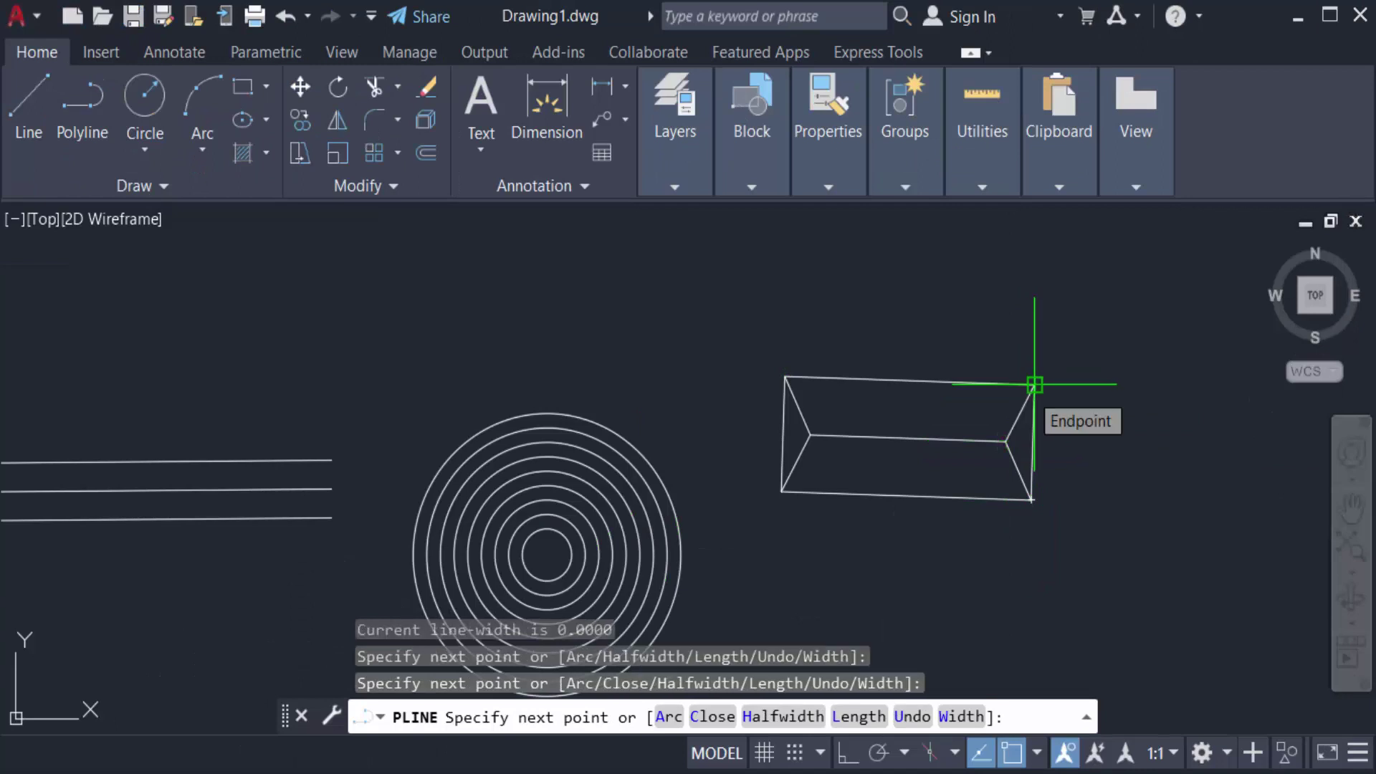
pyautogui.press('Return')
pyautogui.scroll(2, 1044, 473)
pyautogui.scroll(-2, 1027, 492)
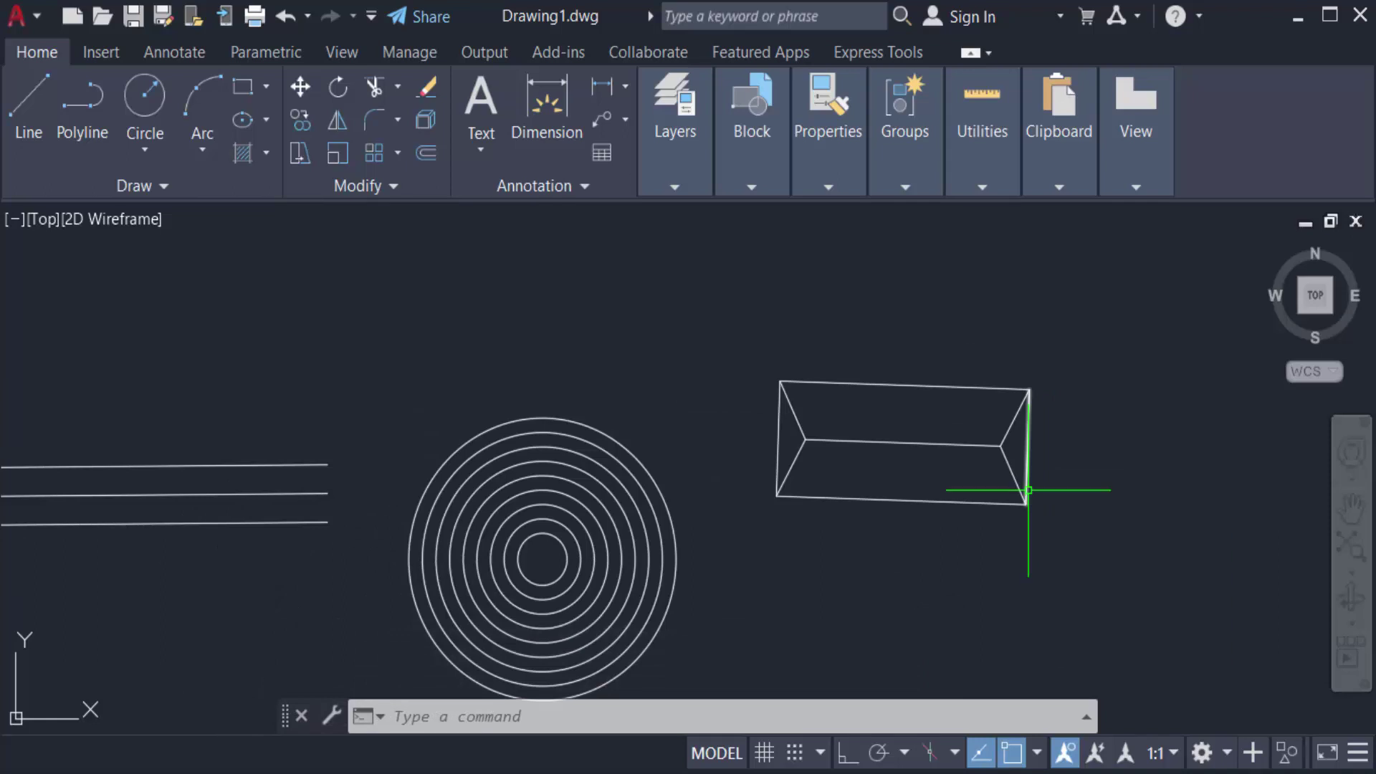
pyautogui.scroll(-3, 704, 407)
pyautogui.scroll(3, 775, 429)
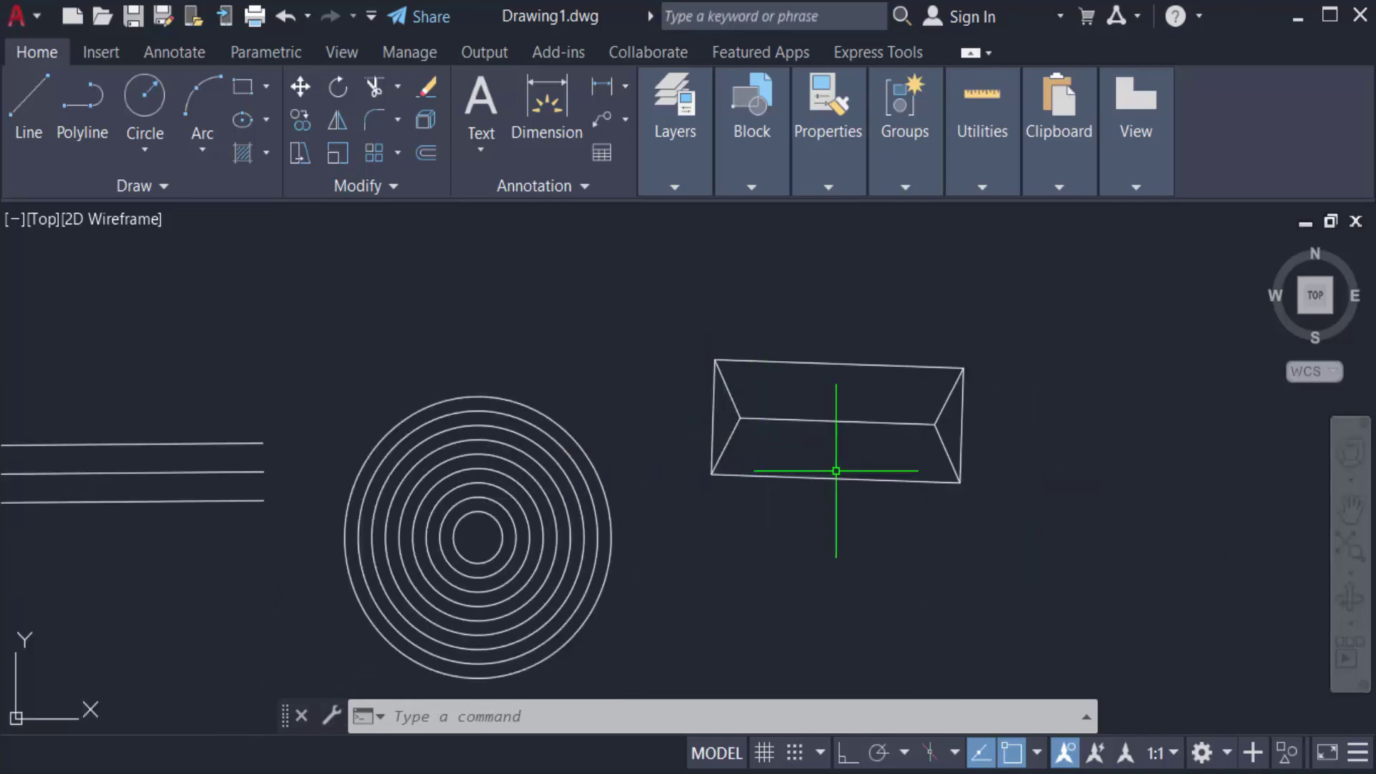
pyautogui.scroll(-3, 420, 474)
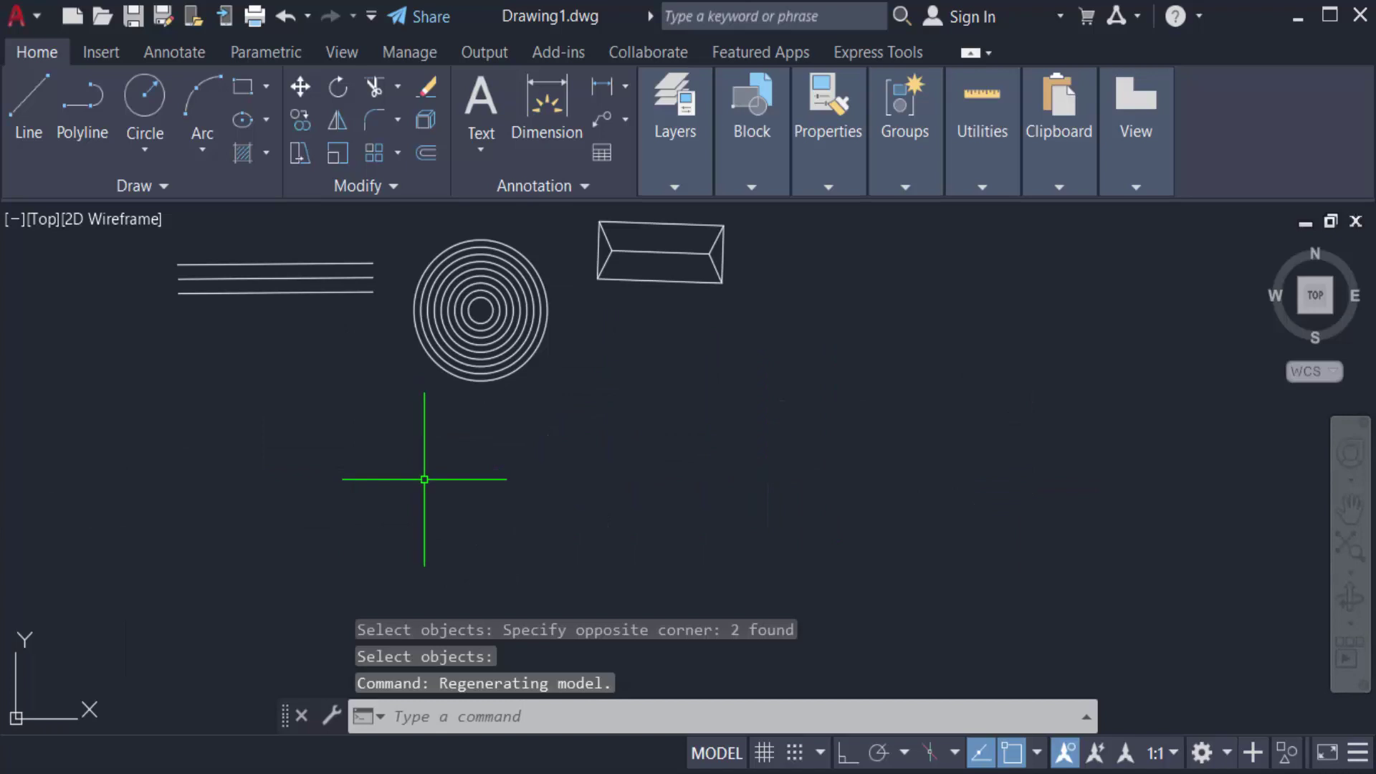
pyautogui.write('REC')
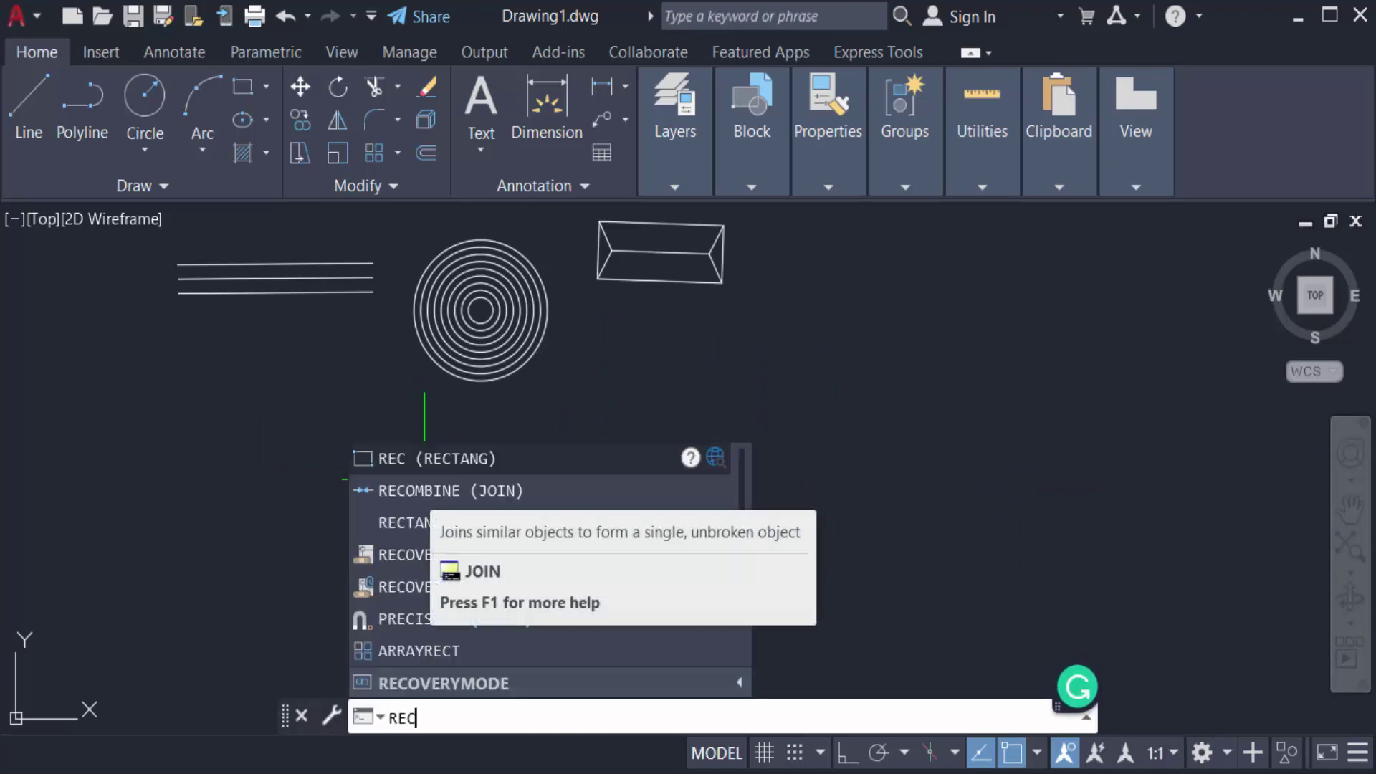
# Step: Draw a rectangle from two opposite corners below the circles and box
pyautogui.press('Return')
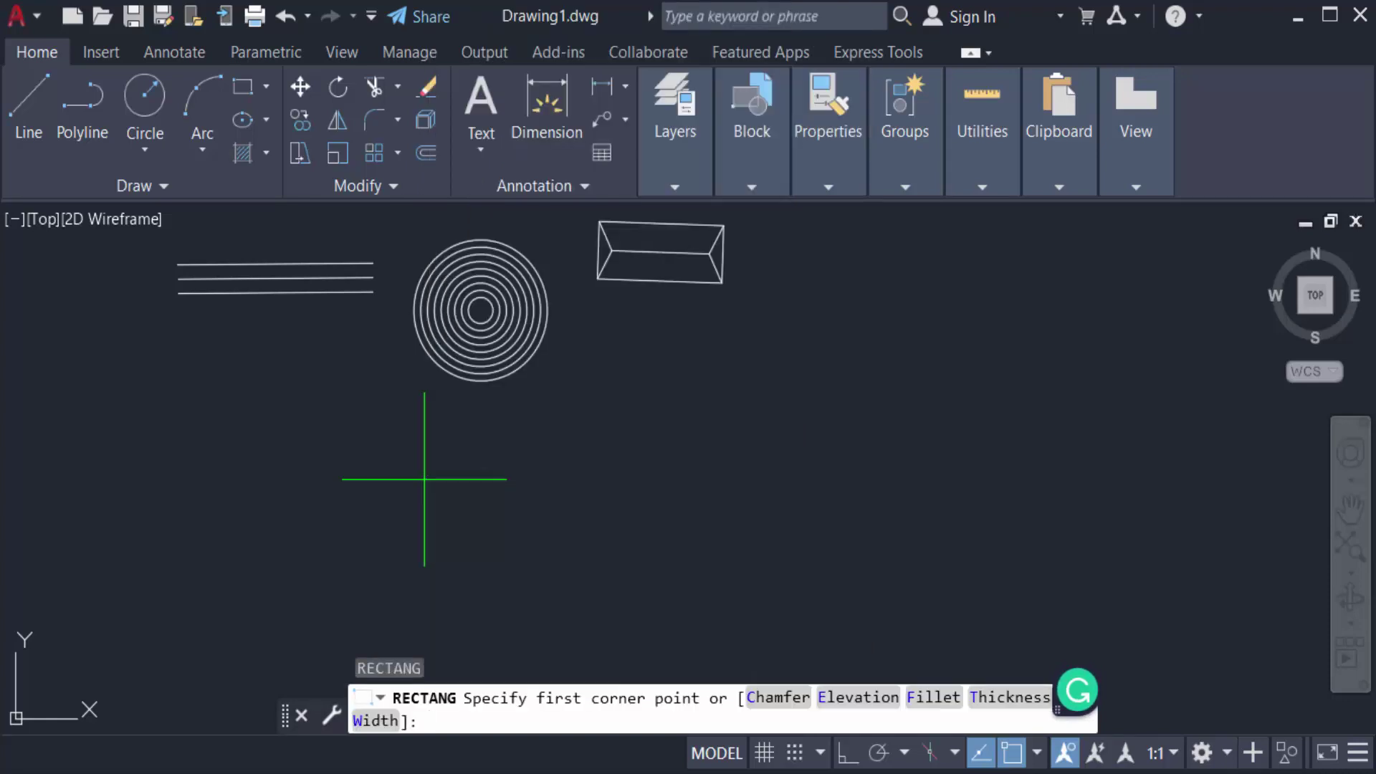
pyautogui.click(651, 443)
pyautogui.click(849, 539)
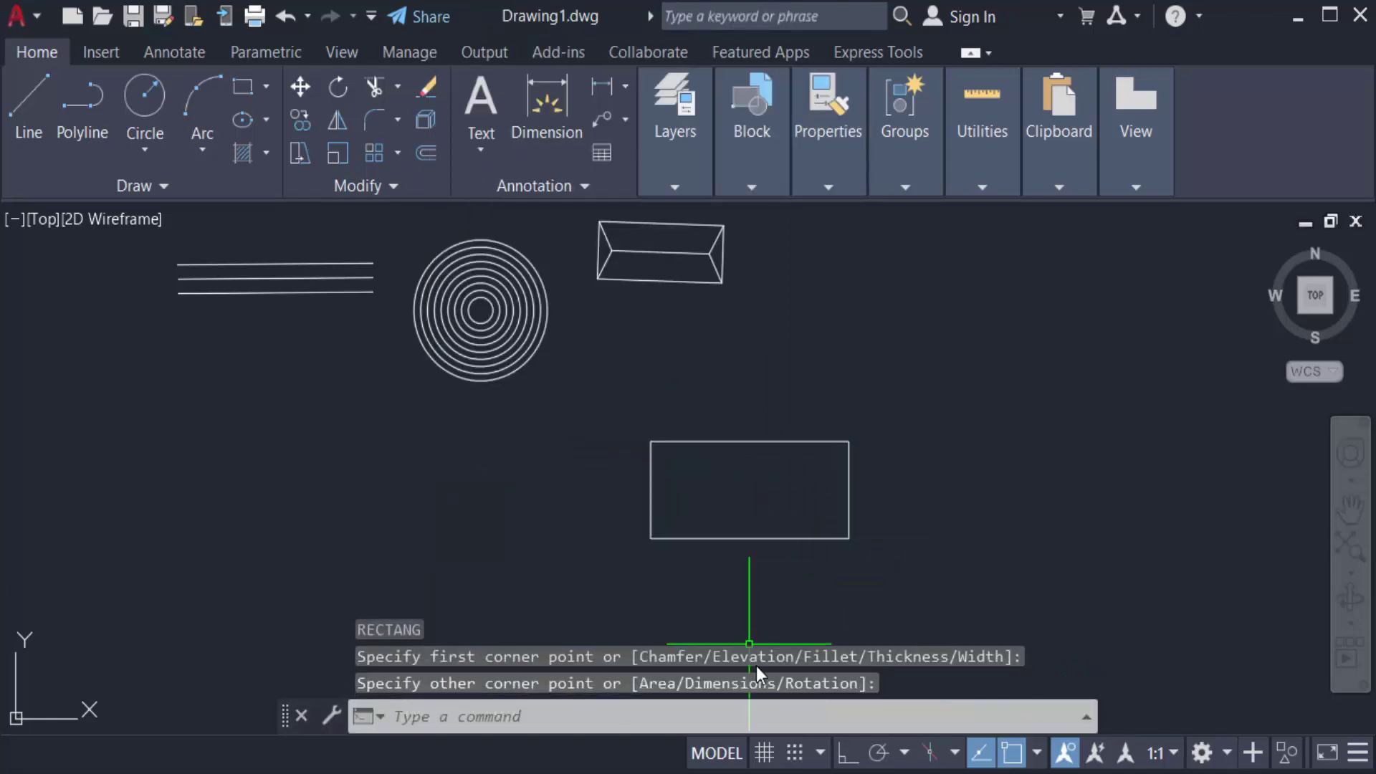
pyautogui.press('Escape')
pyautogui.press('Escape')
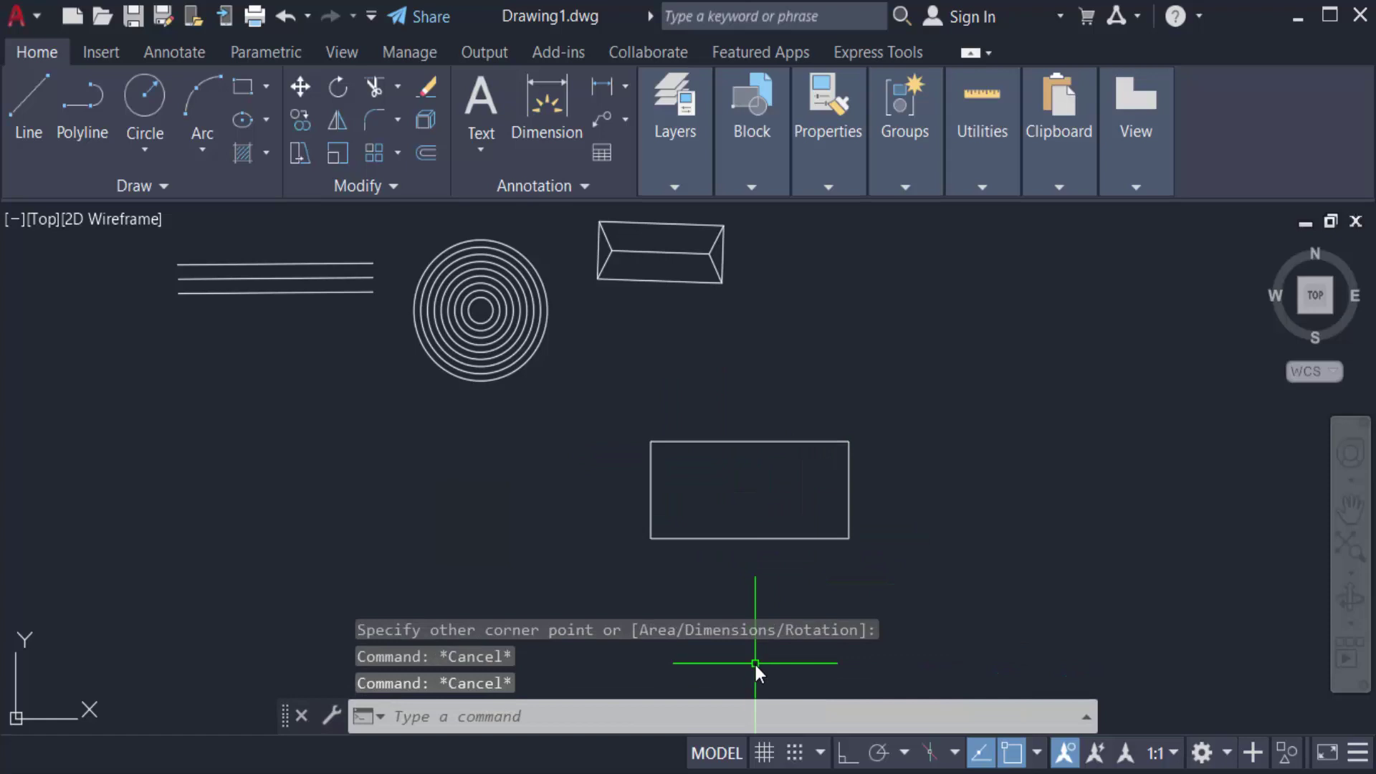
pyautogui.write('o')
# Step: Offset the rectangle inward repeatedly at distance 1, creating nested smaller rectangles
pyautogui.press('Return')
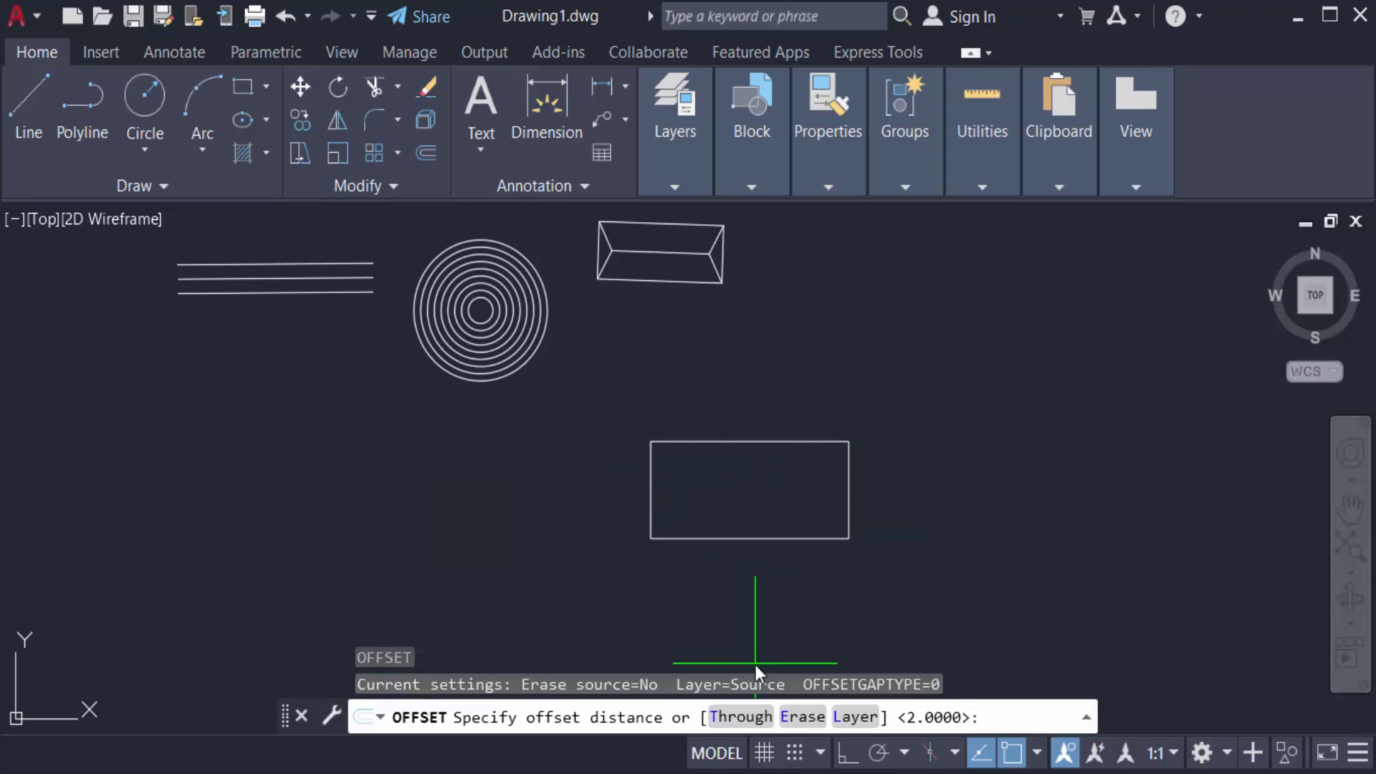
pyautogui.write('1')
pyautogui.press('Return')
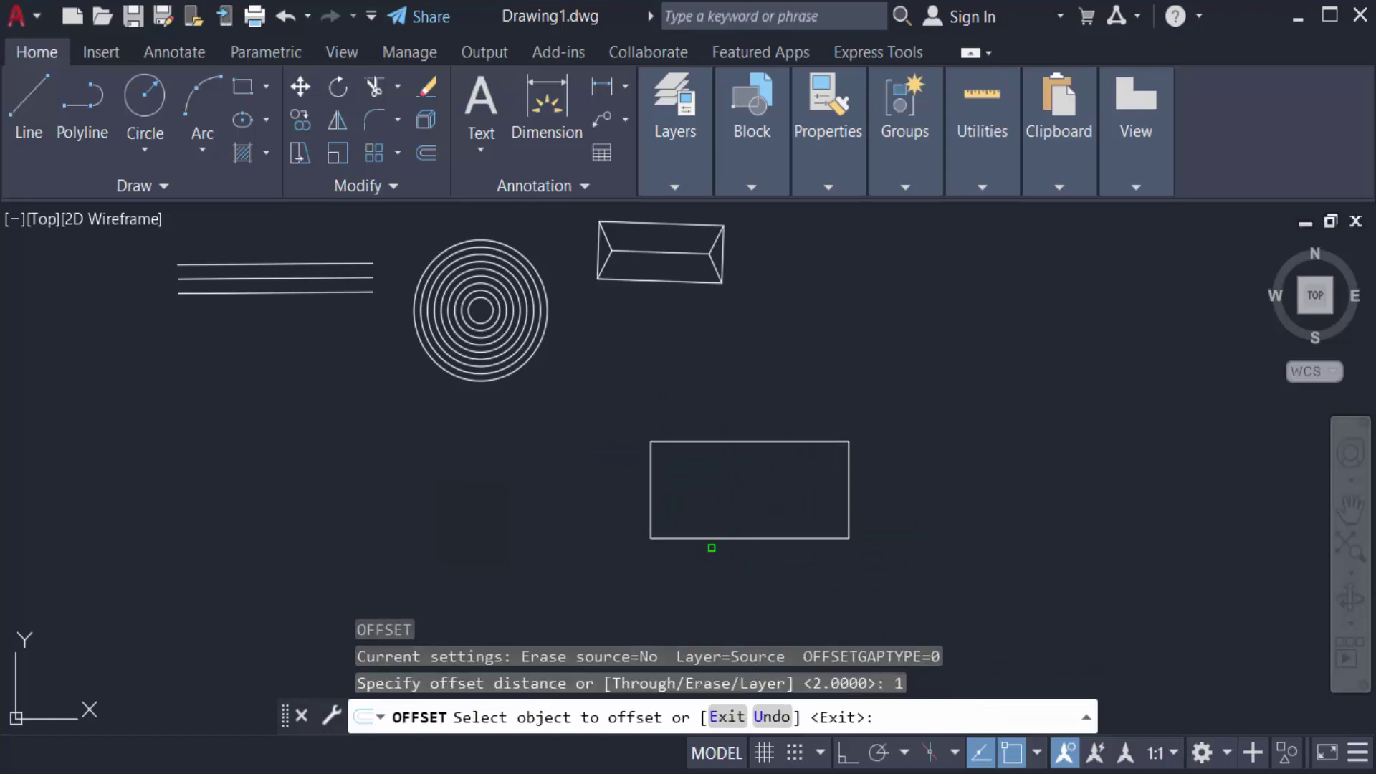
pyautogui.click(710, 537)
pyautogui.click(744, 506)
pyautogui.click(741, 523)
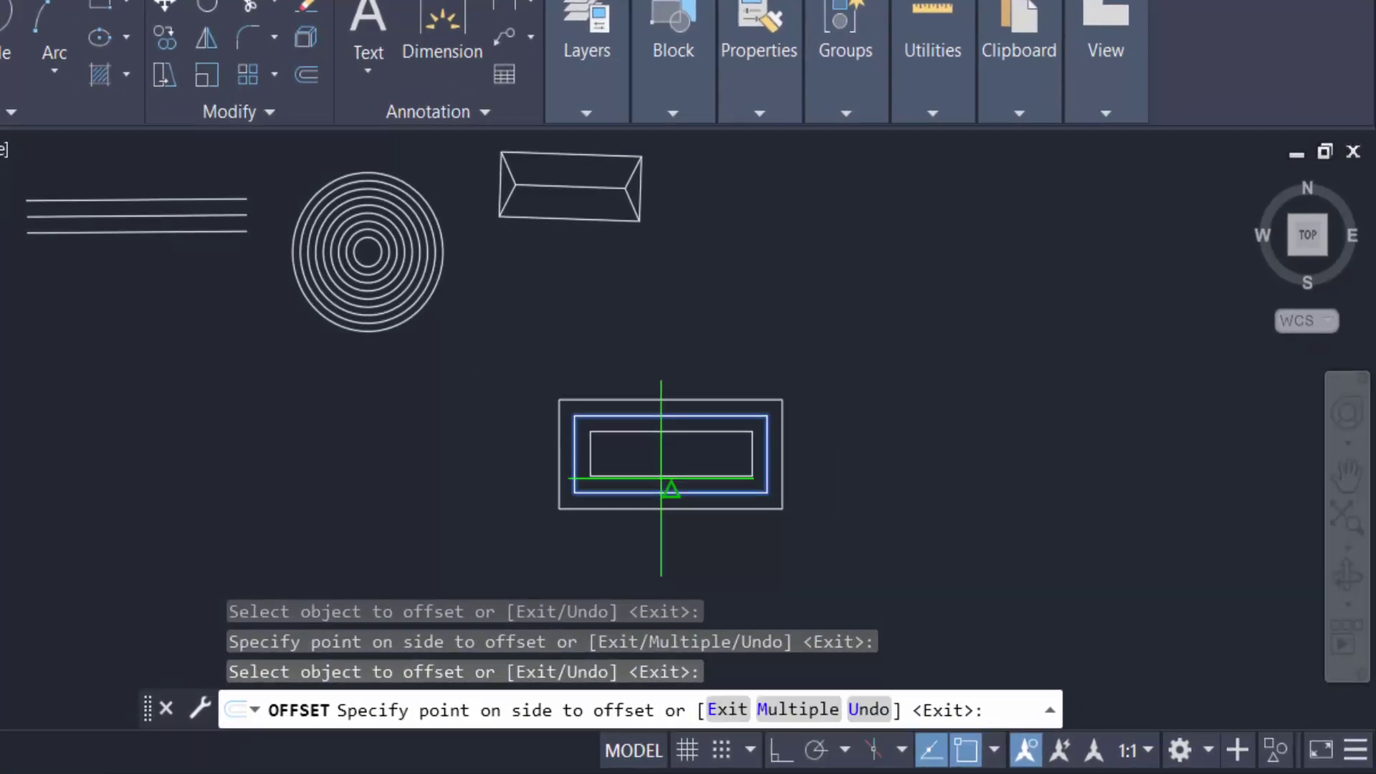
pyautogui.click(659, 481)
pyautogui.click(653, 477)
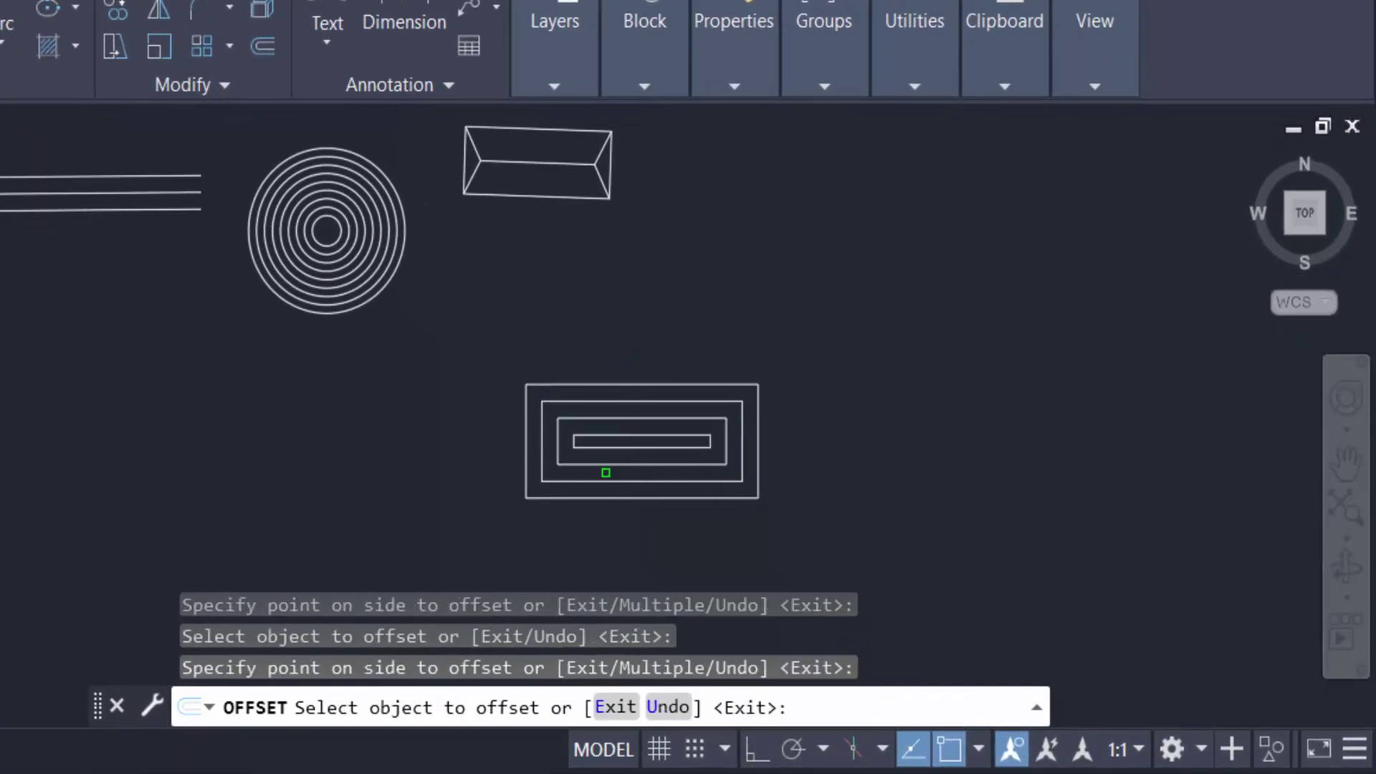
pyautogui.scroll(2, 792, 507)
pyautogui.scroll(1, 742, 500)
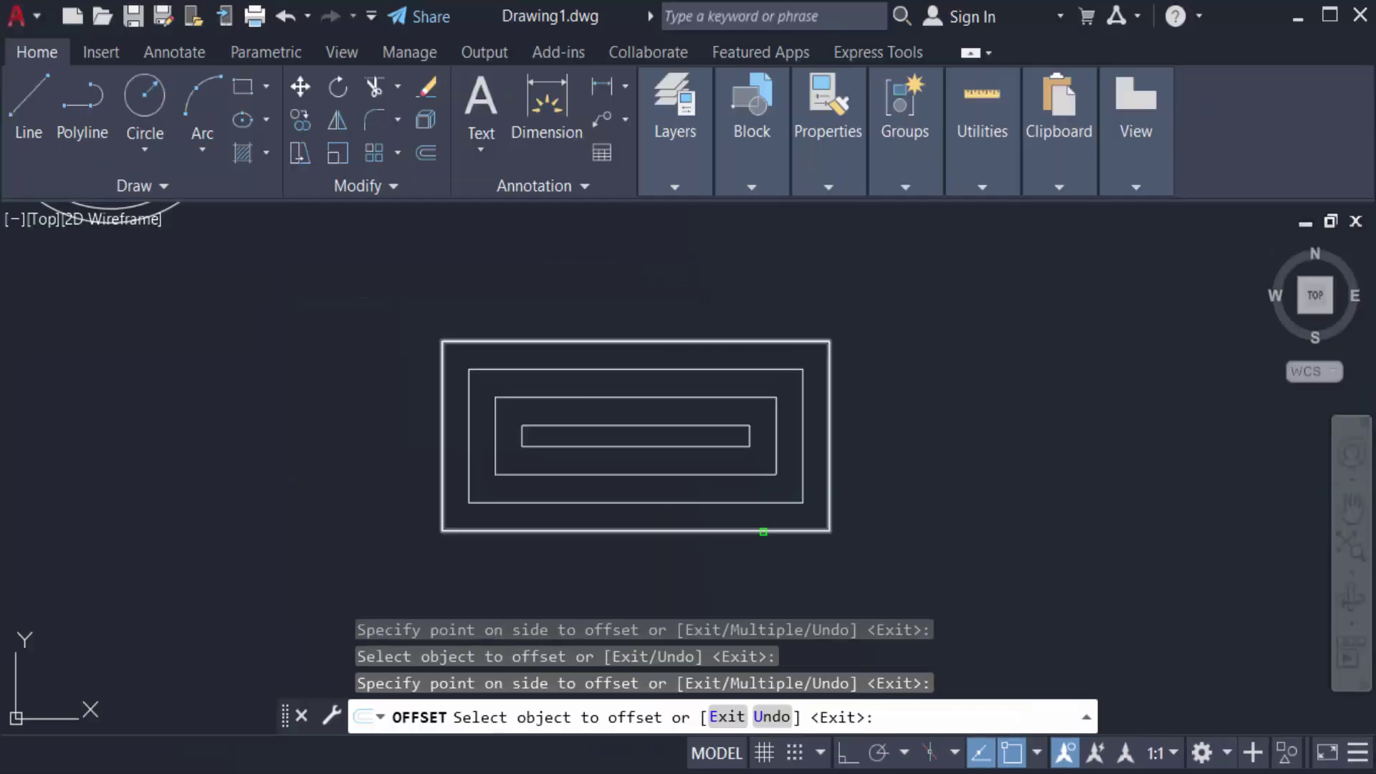
# Step: Offset the outermost rectangle outward three more times at 1-unit spacing
pyautogui.click(764, 528)
pyautogui.click(666, 586)
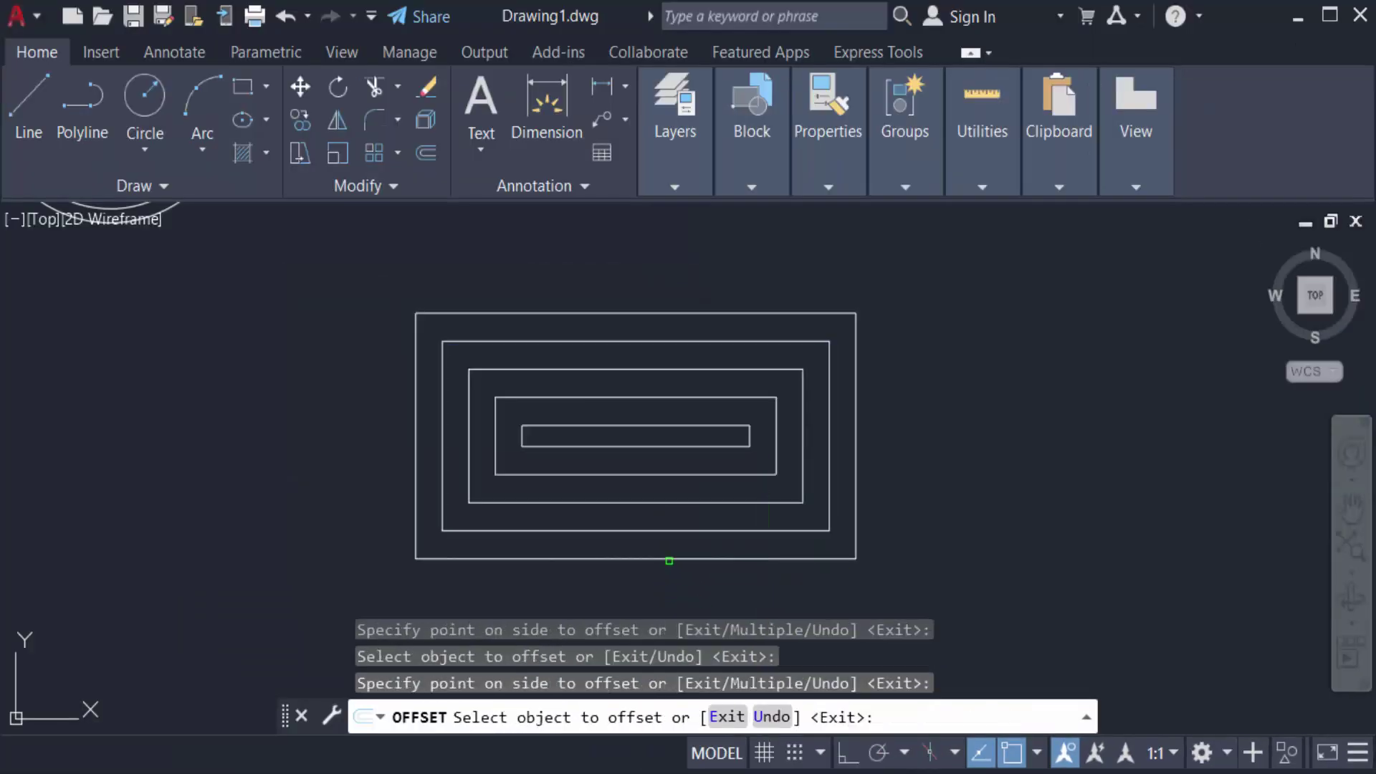
pyautogui.click(670, 557)
pyautogui.click(673, 586)
pyautogui.scroll(-2, 646, 400)
pyautogui.scroll(2, 645, 498)
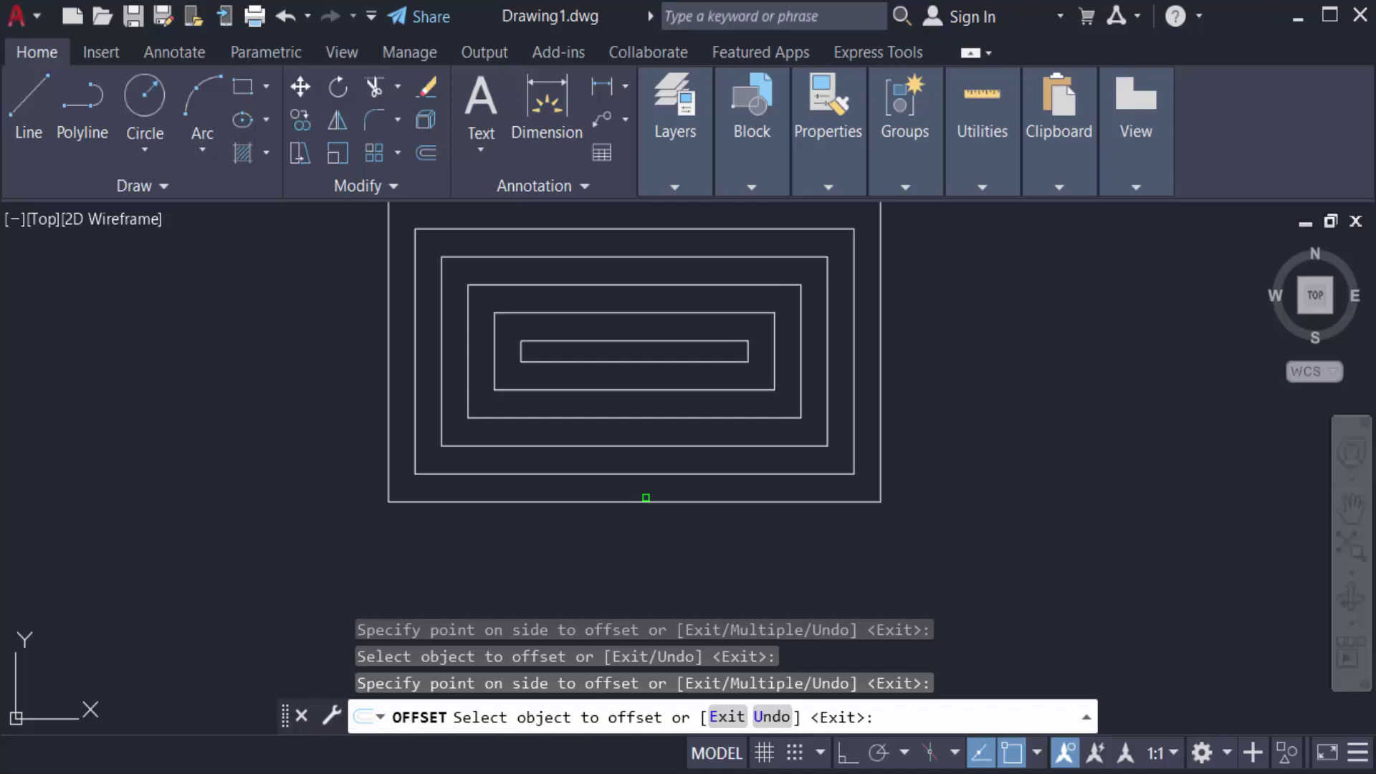
pyautogui.click(645, 497)
pyautogui.click(658, 587)
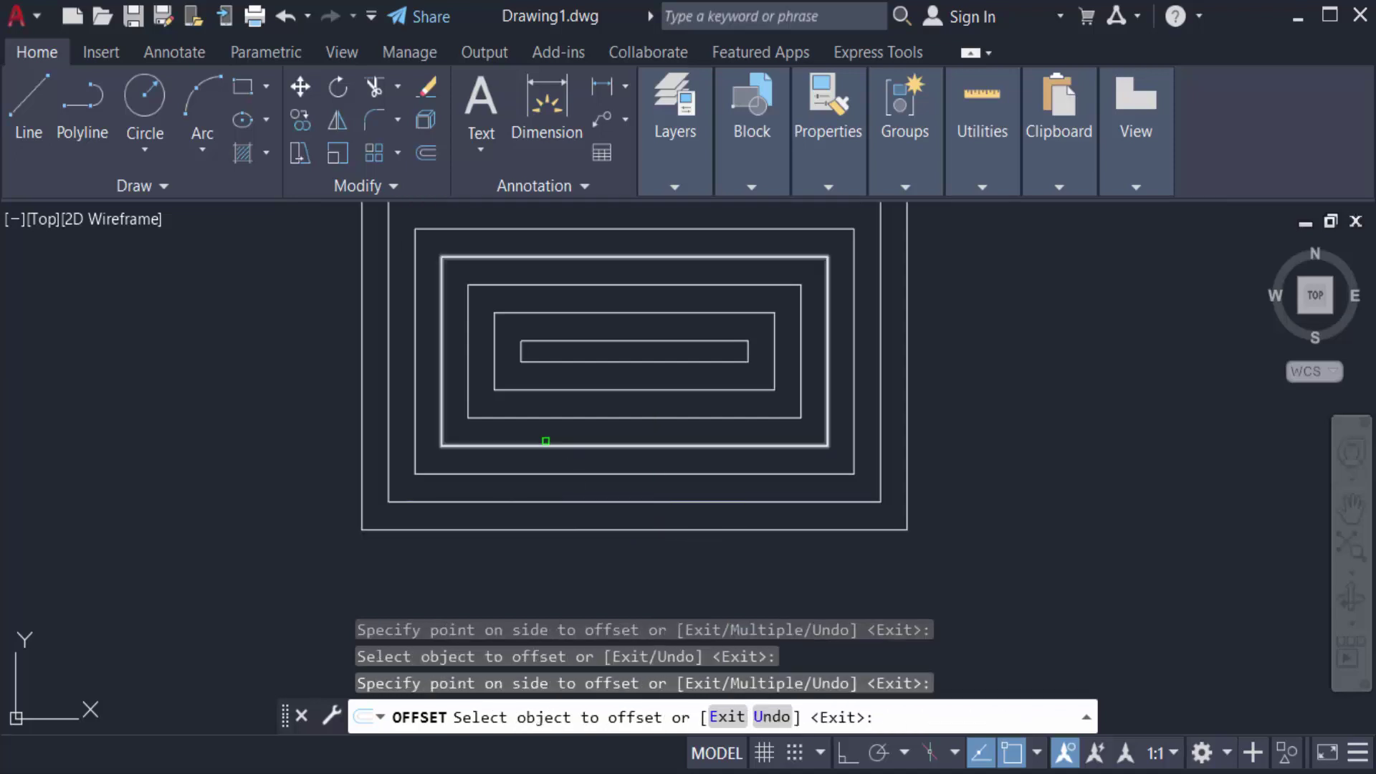
pyautogui.scroll(-2, 778, 454)
pyautogui.scroll(2, 768, 441)
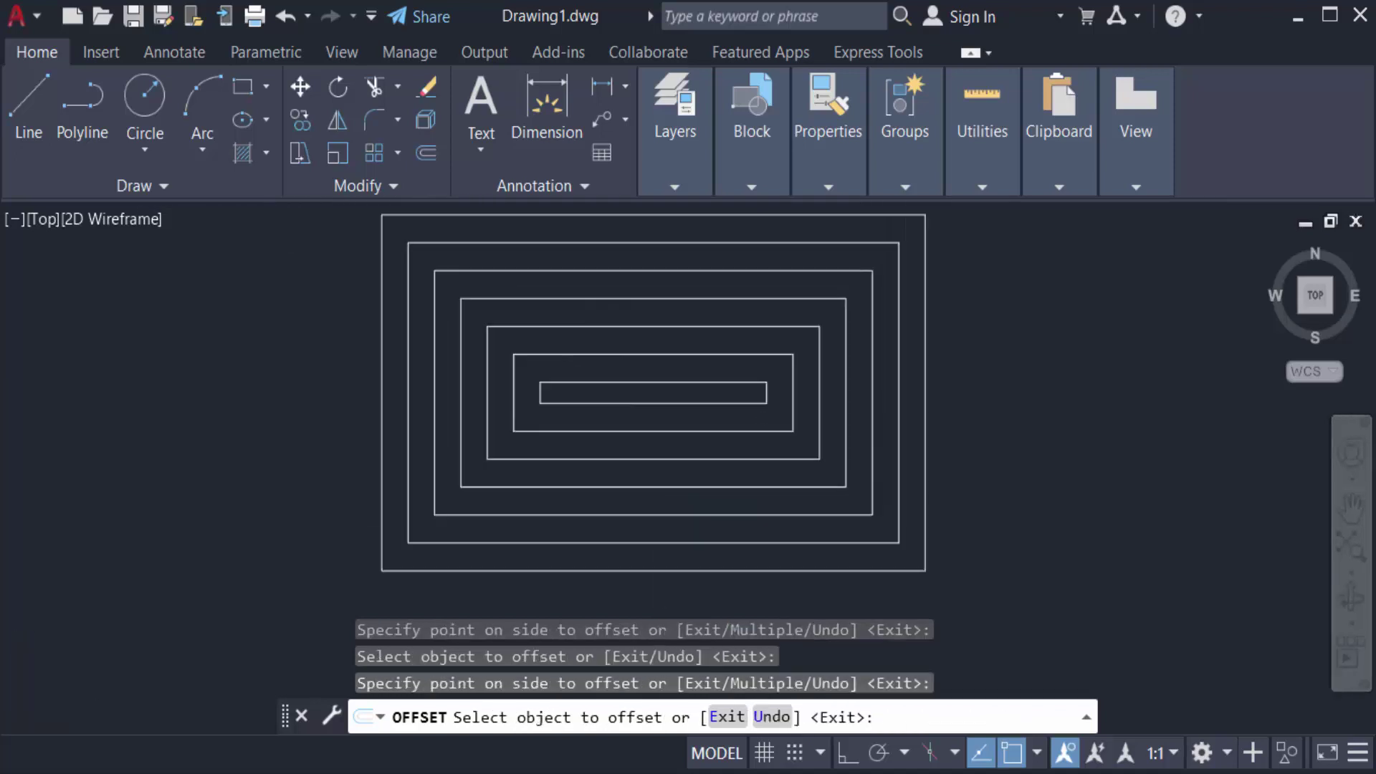
pyautogui.scroll(-2, 764, 431)
pyautogui.scroll(1, 759, 421)
pyautogui.scroll(-1, 757, 439)
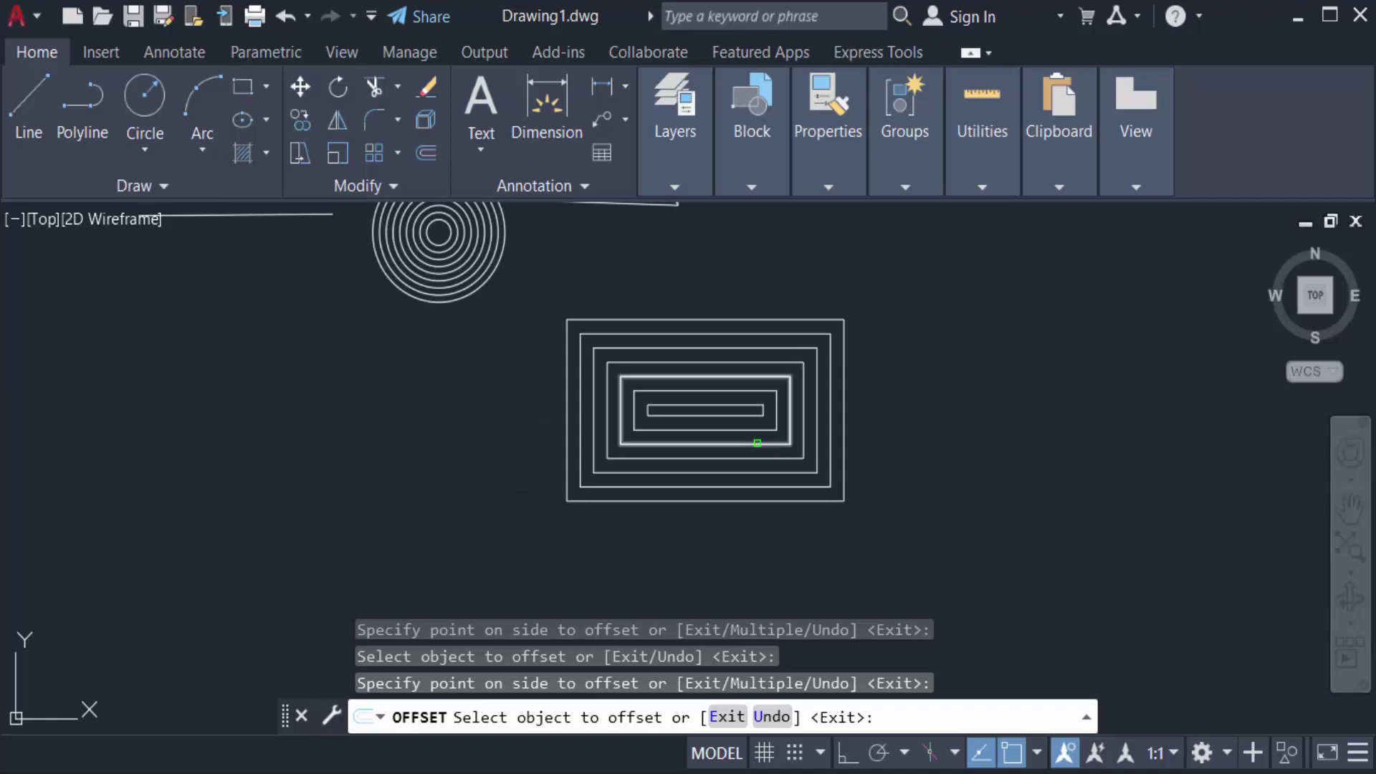